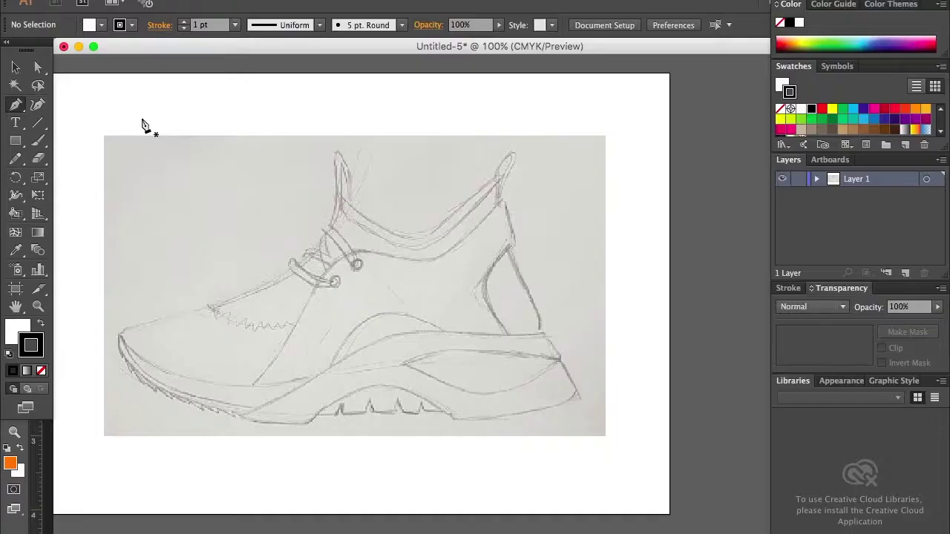
Zoom in on the toe of the placed pencil sneaker sketch
key(ctrl+equal)
Trace the toe curve along the sole as an outline path with no fill
click(75, 300)
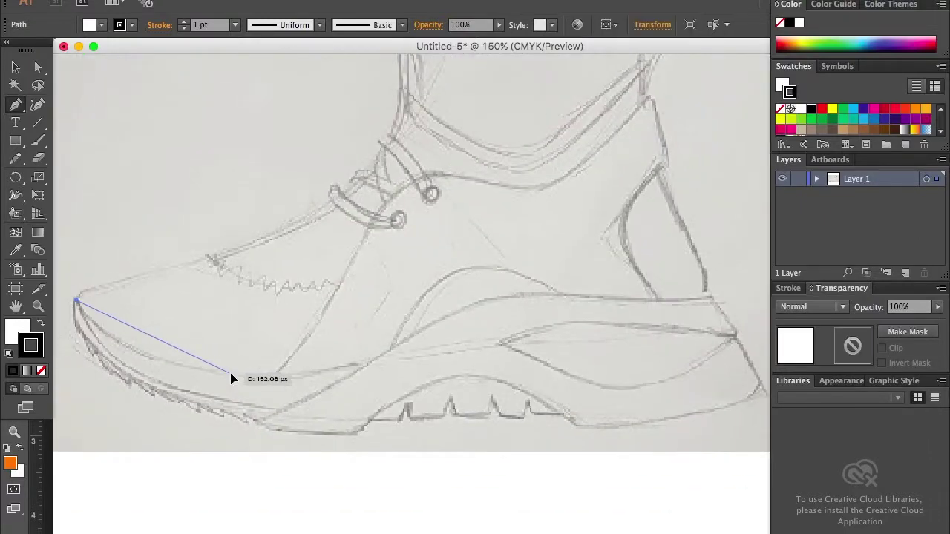
drag(229, 373, 359, 383)
key(slash)
drag(345, 421, 288, 421)
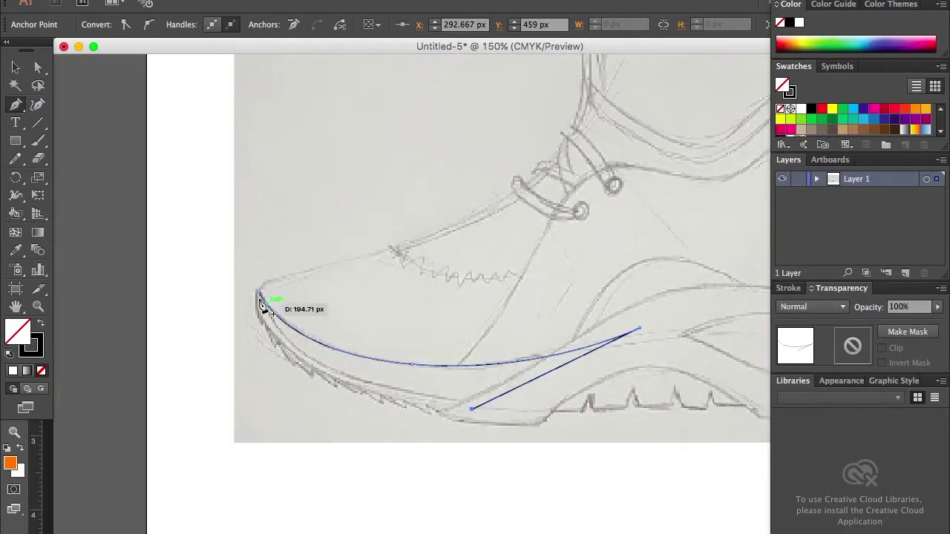
ctrl+click(245, 195)
scroll(275, 187, right, 5)
Trace the closed midsole panel, including its inner heel cut-out curve
click(195, 399)
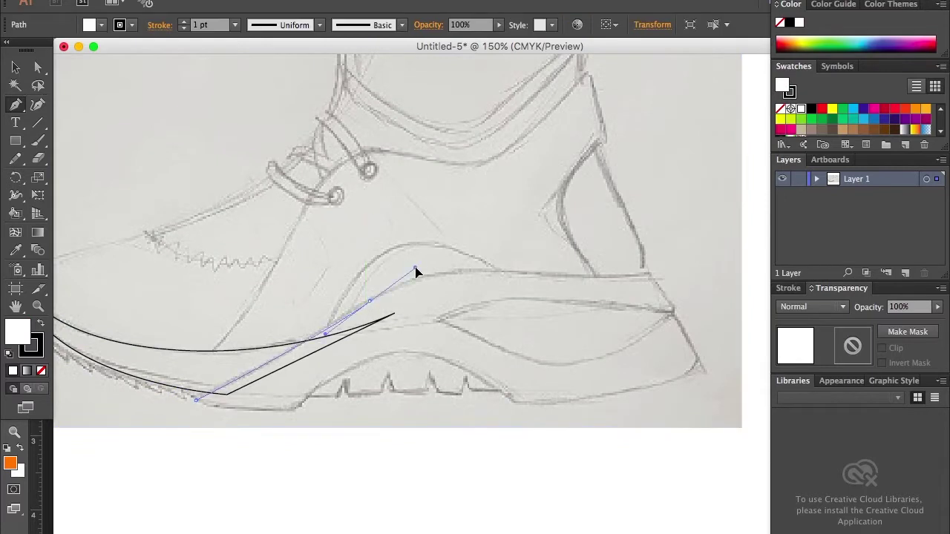
drag(369, 300, 423, 266)
drag(688, 271, 706, 261)
drag(424, 272, 593, 297)
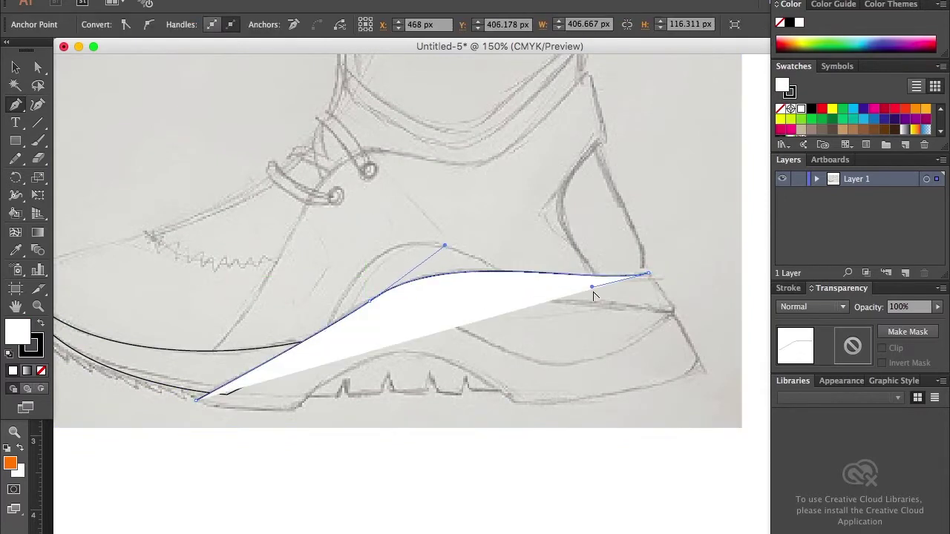
click(42, 371)
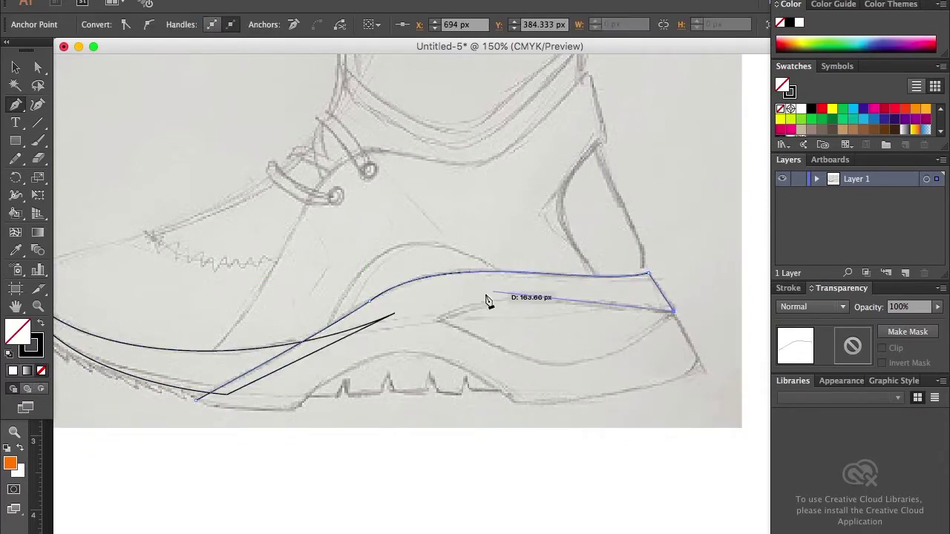
key(super+equal)
drag(562, 335, 664, 238)
key(super+minus)
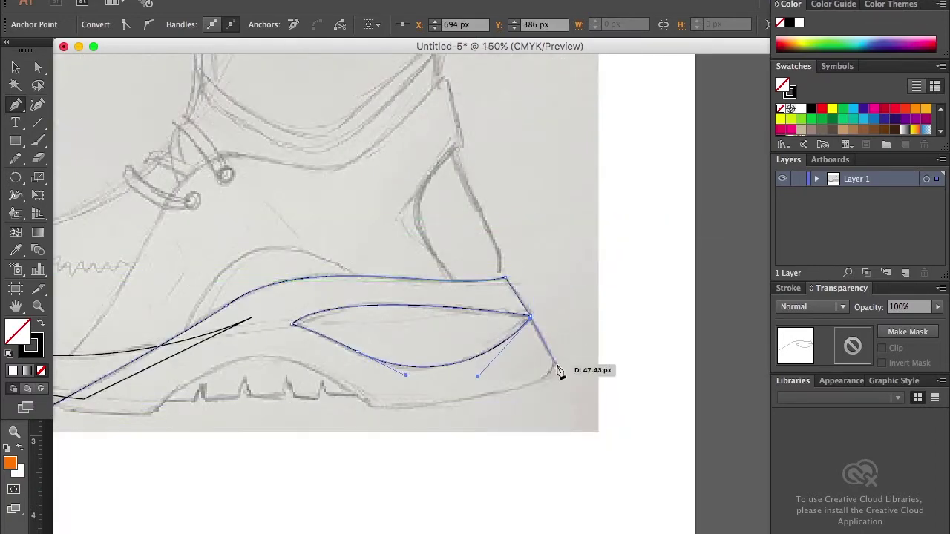
click(559, 370)
drag(462, 395, 507, 378)
drag(419, 401, 557, 360)
drag(334, 359, 229, 481)
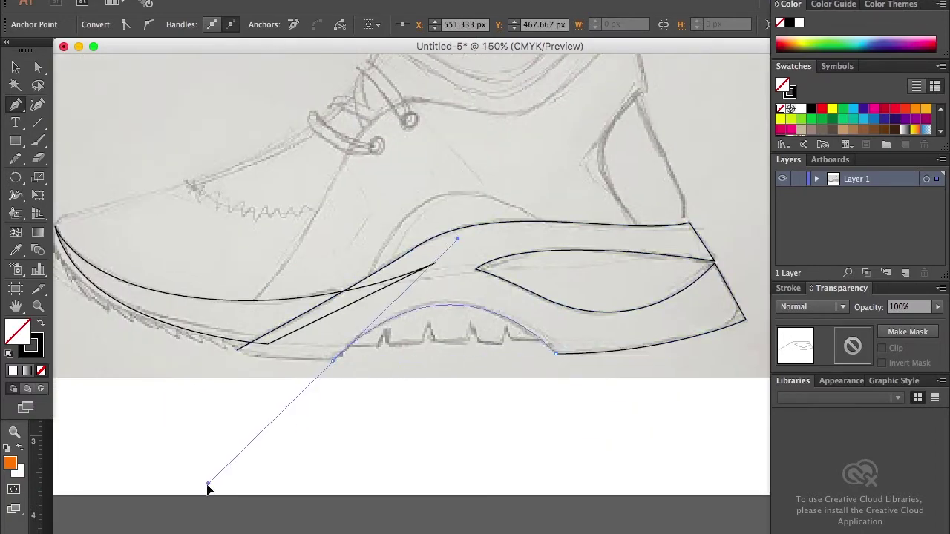
click(236, 348)
Trace the arch outline as a closed path with corner points along its base
super+click(292, 250)
key(super+equal)
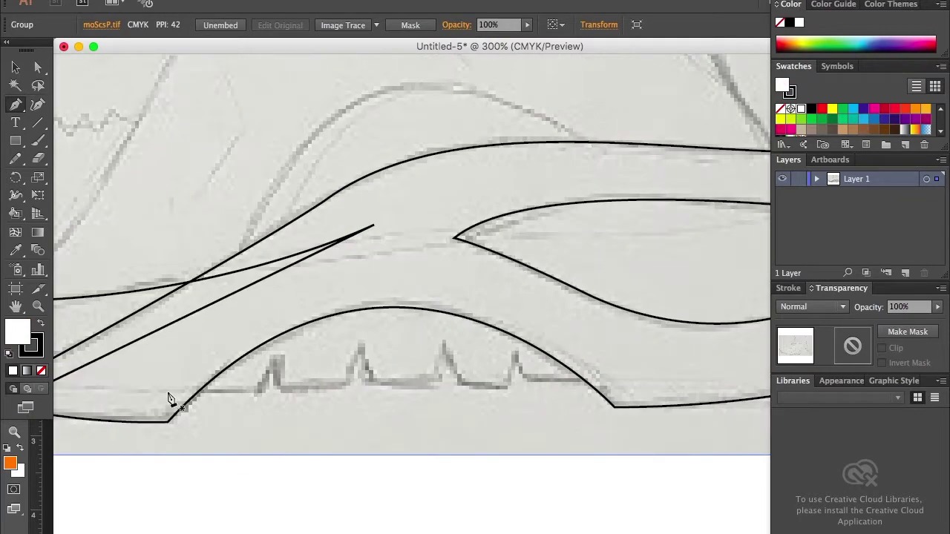
click(167, 391)
drag(613, 386, 400, 354)
click(491, 290)
click(396, 273)
click(303, 297)
click(210, 328)
click(170, 401)
super+click(349, 61)
Trace the serrated toe edge with sharp serration tips along the toe
key(super+minus)
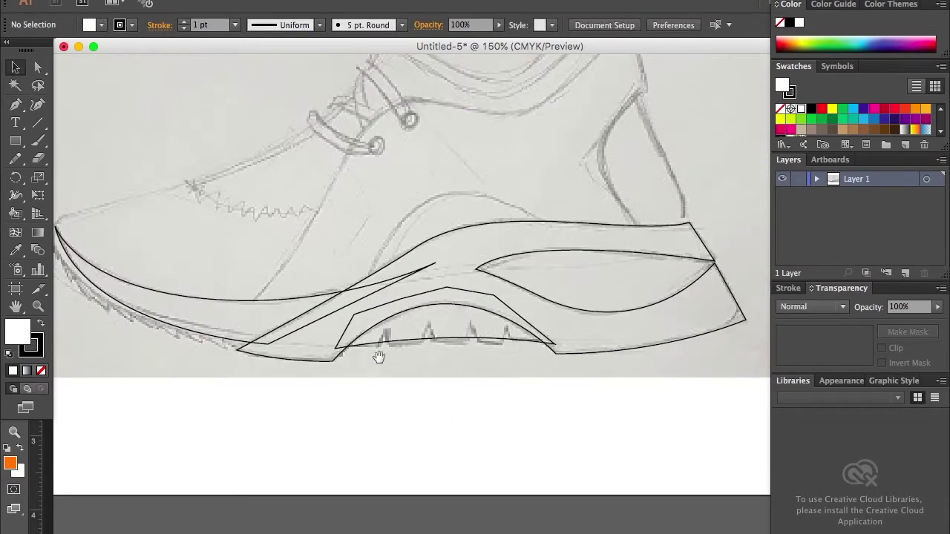
key(super+equal)
drag(328, 276, 628, 277)
click(26, 110)
click(536, 442)
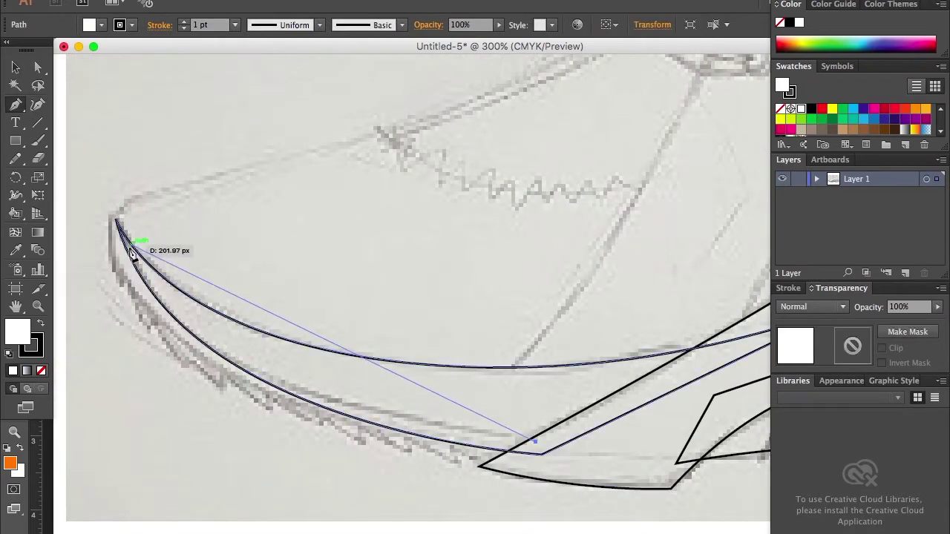
drag(119, 223, 99, 133)
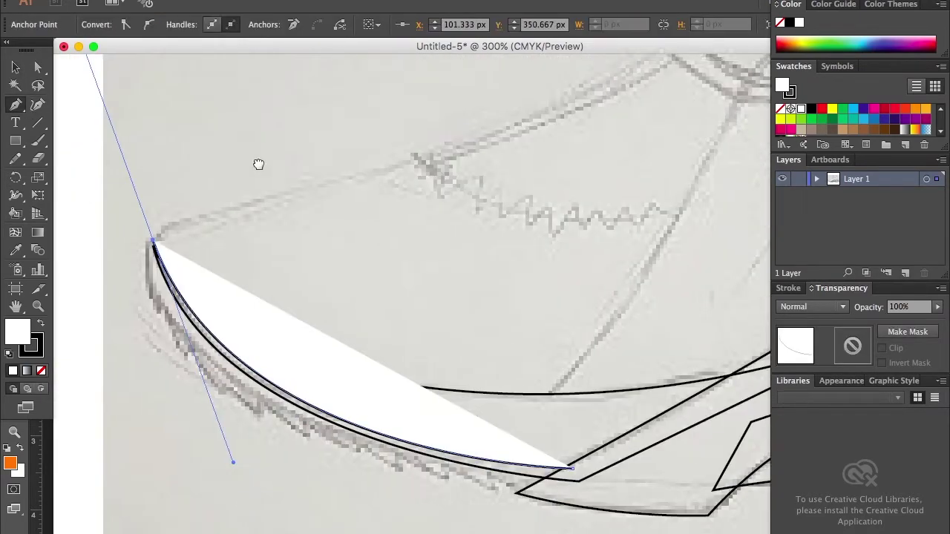
key(ctrl+equal)
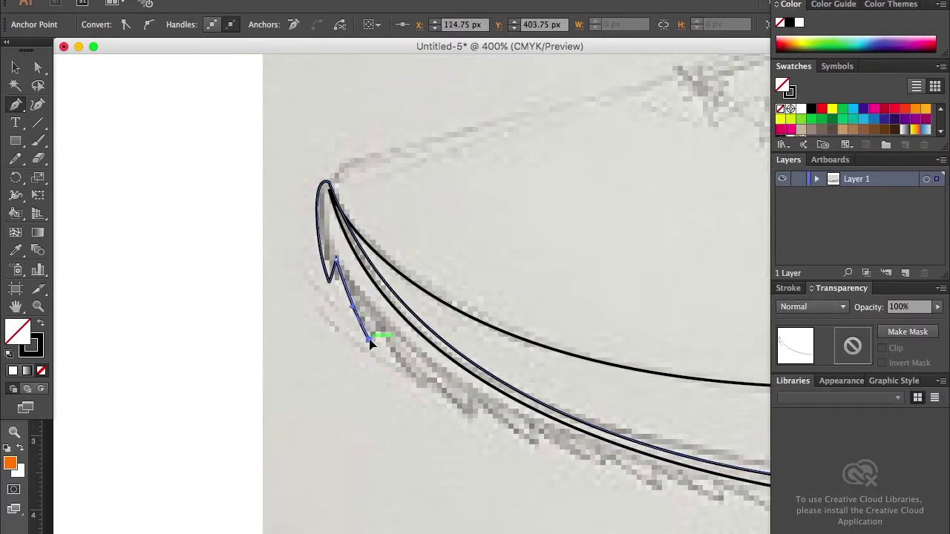
click(470, 420)
drag(293, 321, 322, 338)
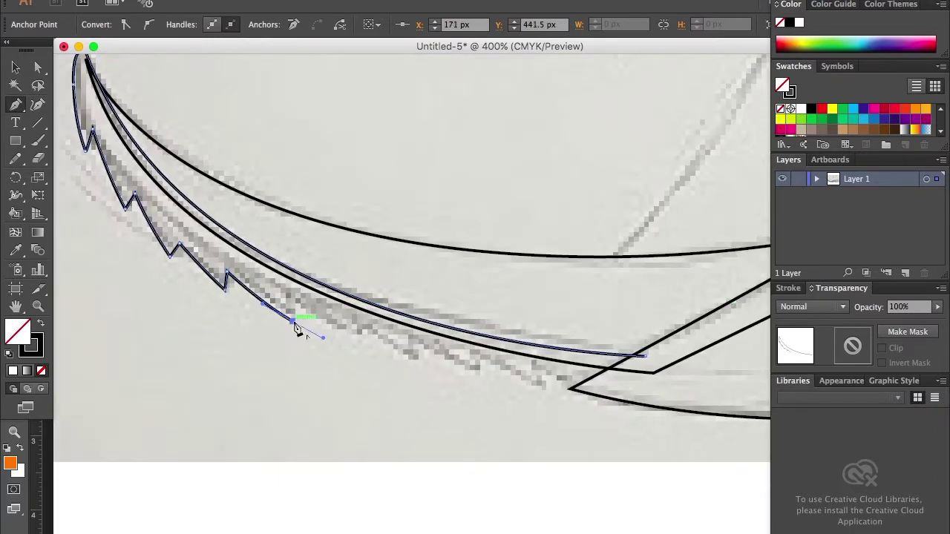
click(418, 358)
mouse_move(517, 397)
mouse_down()
mouse_move(482, 381)
mouse_move(588, 393)
mouse_up()
click(535, 391)
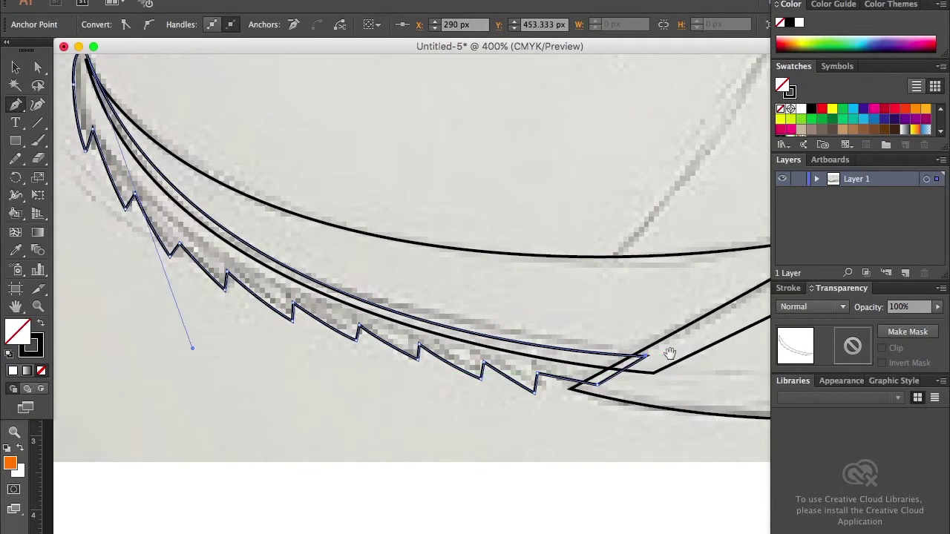
drag(669, 353, 407, 350)
Draw one closed triangular tread spike on the arch
click(406, 348)
click(425, 288)
click(446, 344)
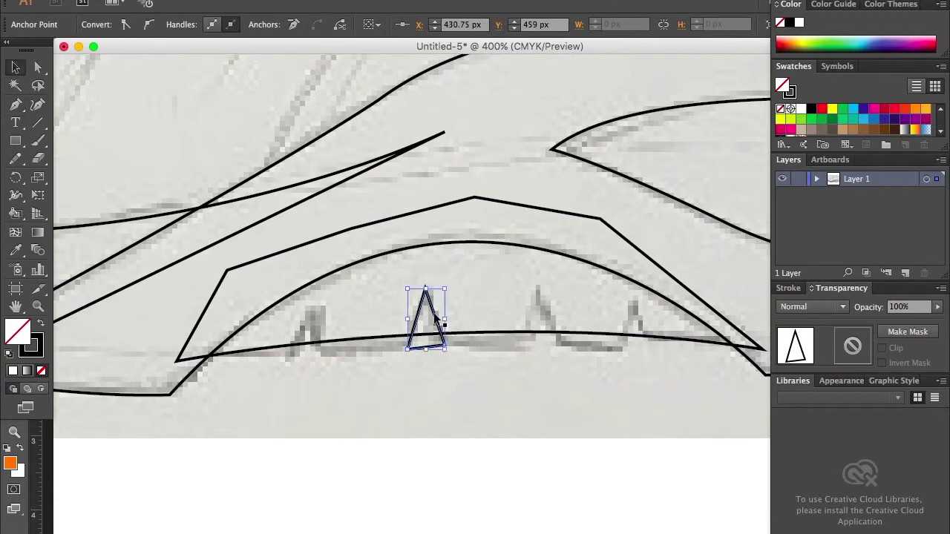
Alt-drag copies of the tread spike onto the next tread marks along the arch
drag(434, 318, 545, 316)
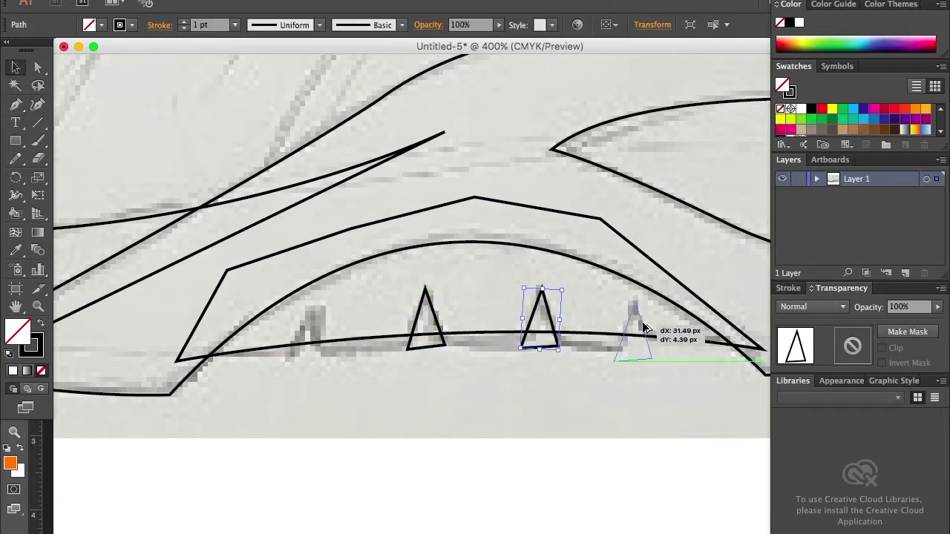
key(ctrl+minus)
key(ctrl+minus)
scroll(448, 378, up, 3)
scroll(448, 377, up, 4)
Trace the heel cut-out outline with the Pen tool
key(p)
click(351, 367)
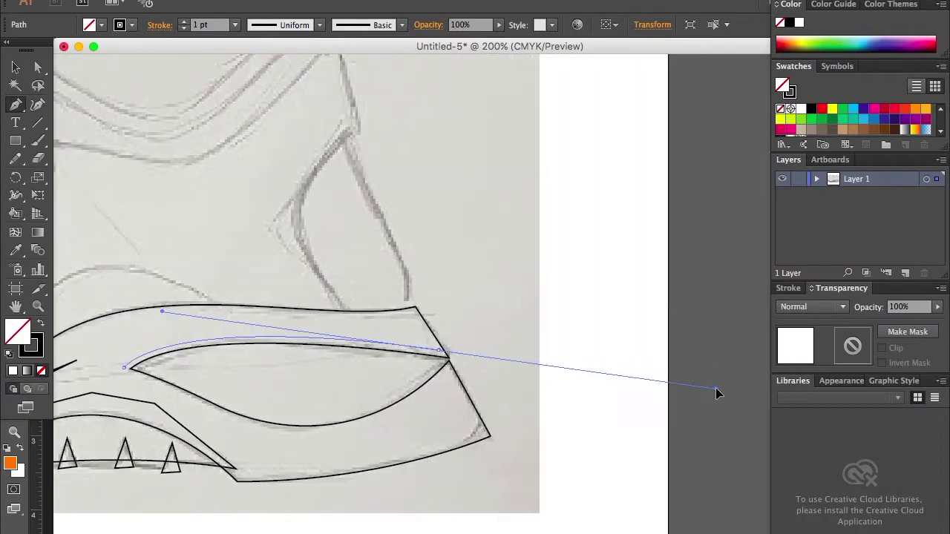
drag(848, 403, 450, 379)
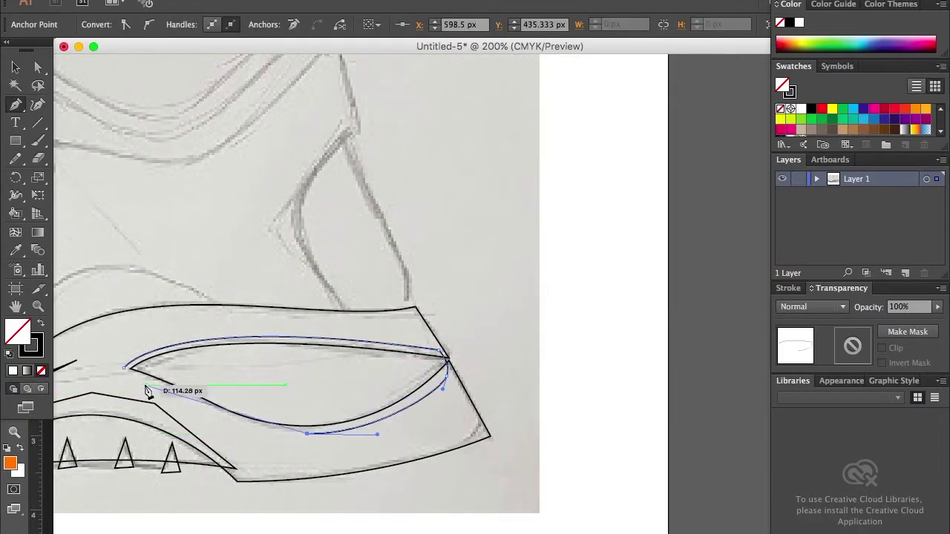
scroll(318, 267, down, 3)
Give all traced sole shapes a white fill and black stroke
key(ctrl+minus)
key(v)
scroll(350, 450, down, 2)
key(ctrl+a)
key(d)
click(299, 428)
Select the heel cut-out, arch and tread spikes, and bring up the Pathfinder panel
click(570, 314)
click(551, 362)
drag(397, 379, 502, 367)
click(404, 0)
click(423, 432)
scroll(445, 333, left, 2)
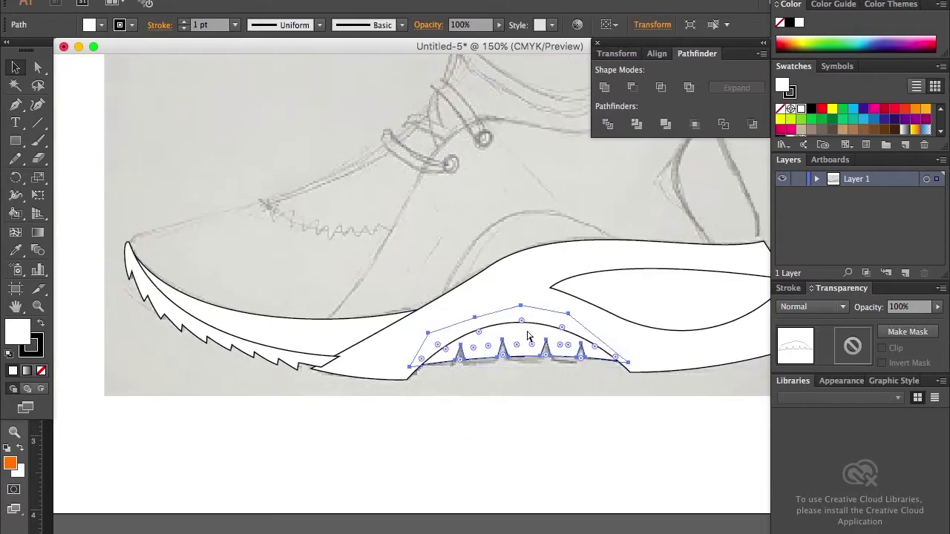
Round the tips of the arch tread spikes with Direct Selection corner widgets
scroll(385, 410, left, 3)
key(shift+ctrl+a)
scroll(332, 357, right, 5)
key(ctrl+equal)
key(ctrl+equal)
key(ctrl+equal)
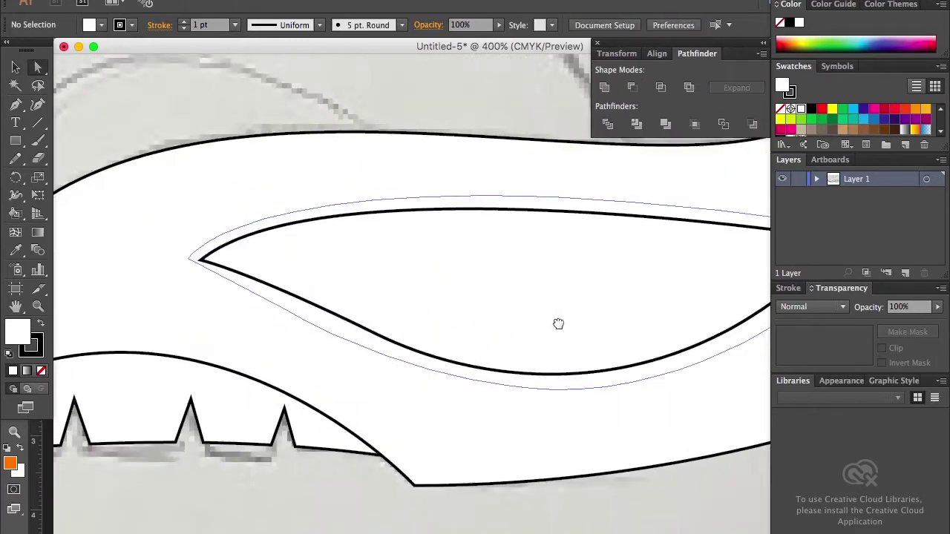
key(a)
click(594, 224)
click(656, 320)
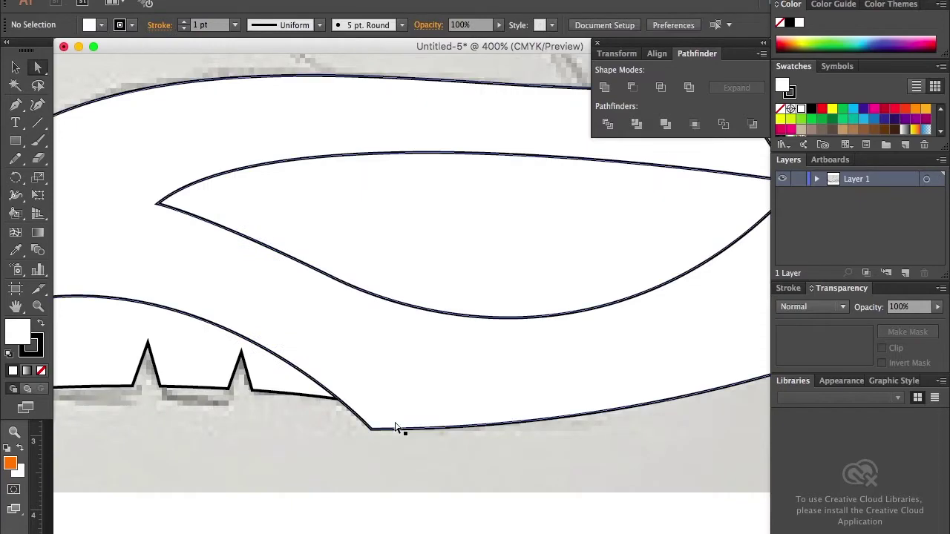
click(371, 426)
click(450, 359)
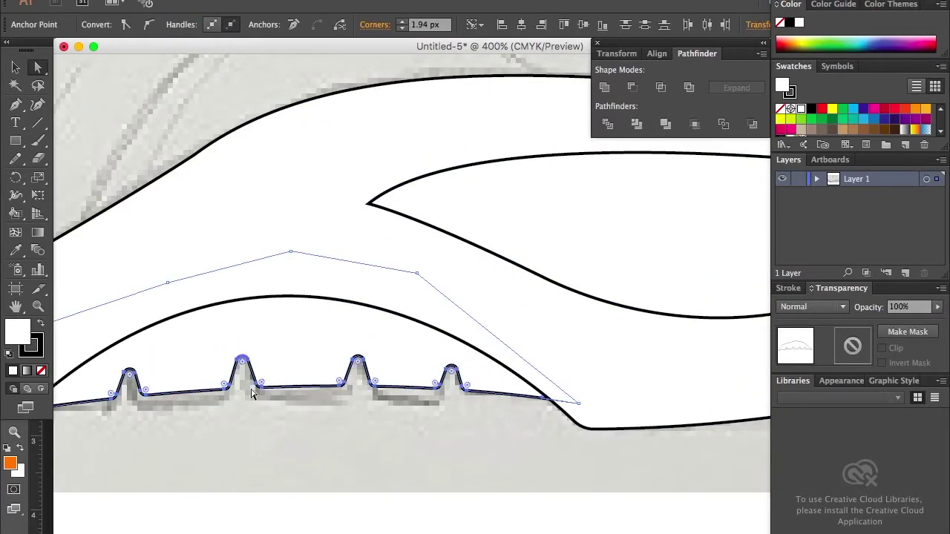
Round the toe serration tips into small curves and review the whole sole
scroll(251, 393, left, 5)
scroll(240, 329, up, 10)
click(161, 159)
shift+click(198, 223)
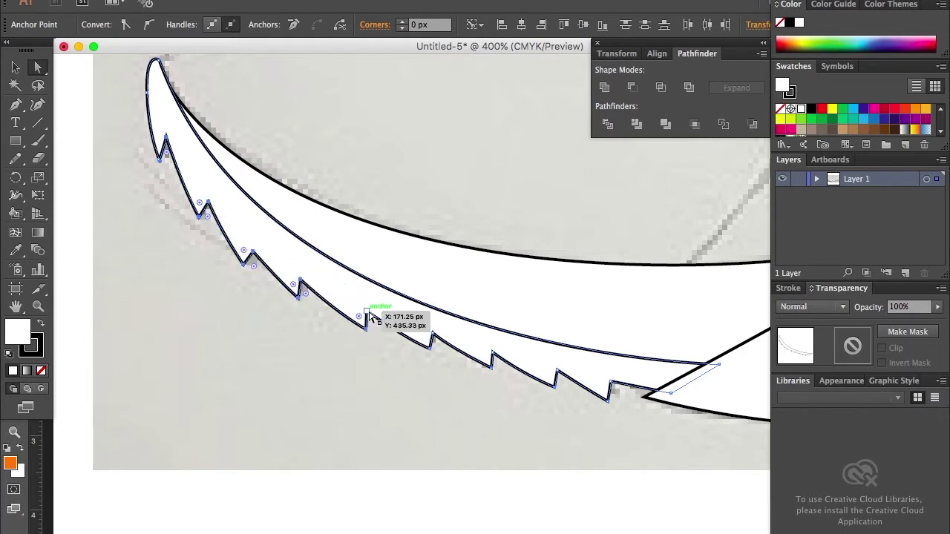
click(586, 408)
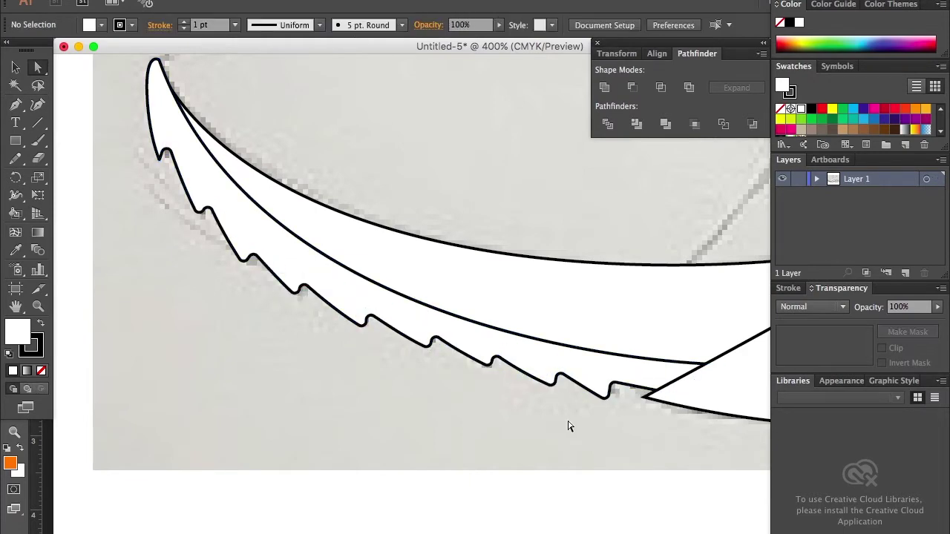
key(ctrl+minus)
key(ctrl+minus)
key(ctrl+minus)
click(623, 345)
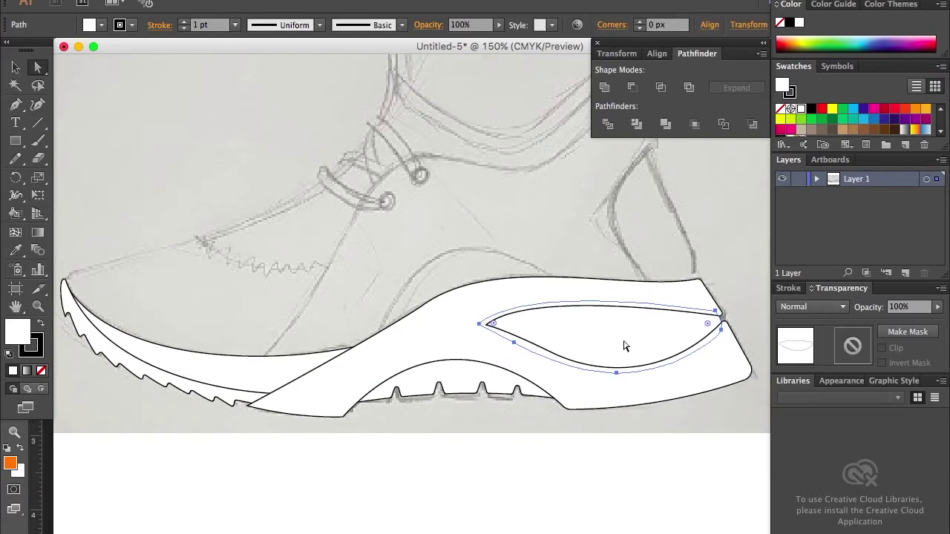
key(ctrl+shift+a)
key(p)
key(ctrl+plus)
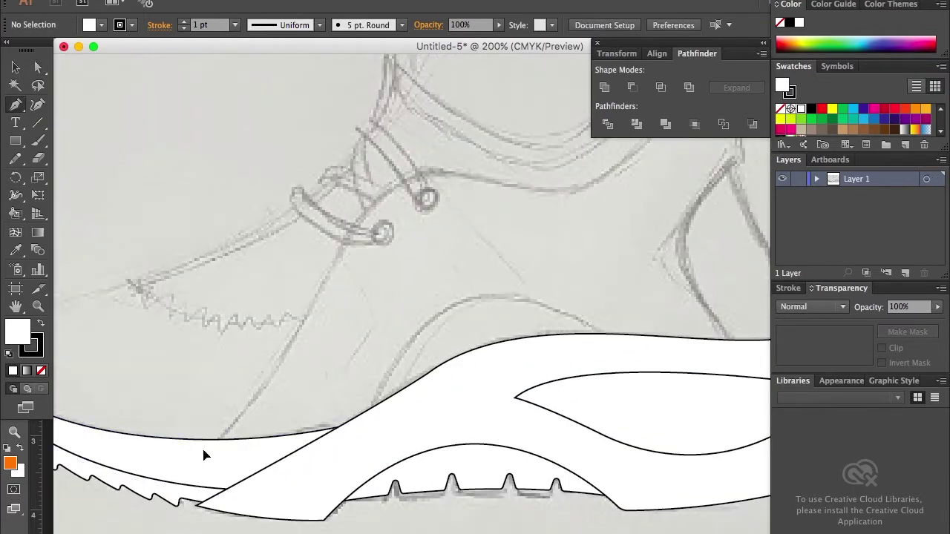
Trace the closed upper panel outline from the toe, over the collar, down the heel
click(204, 448)
drag(305, 317, 351, 220)
scroll(441, 259, up, 5)
drag(519, 260, 632, 96)
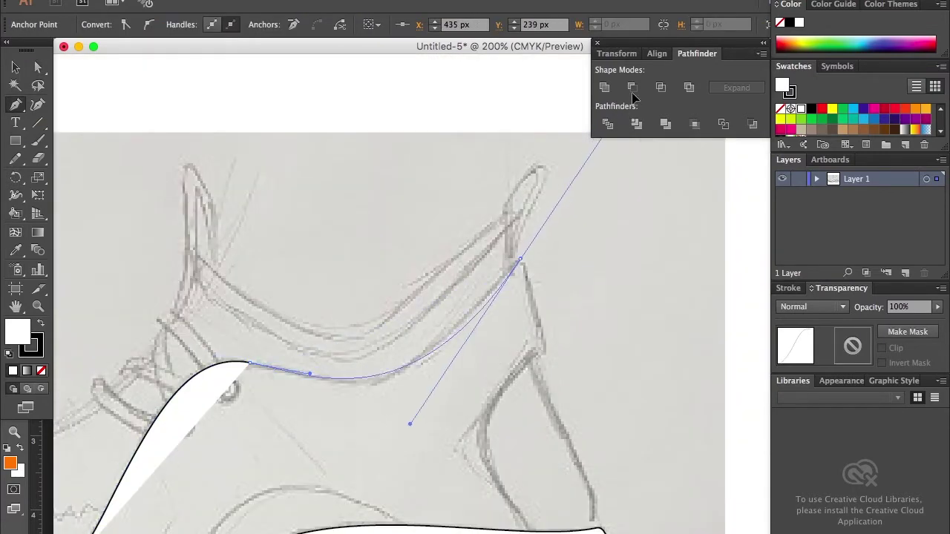
drag(372, 388, 384, 381)
drag(517, 259, 602, 171)
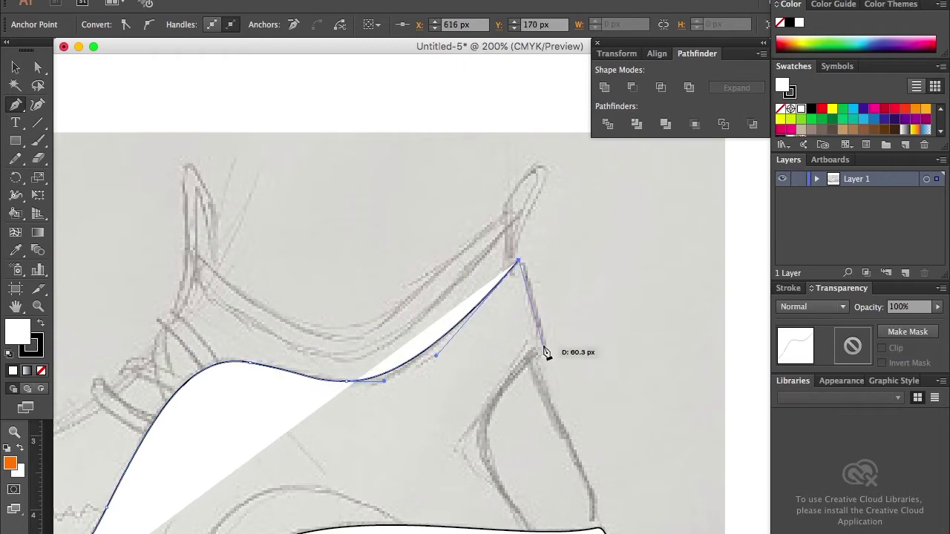
scroll(546, 354, down, 3)
click(463, 349)
drag(488, 423, 520, 456)
scroll(445, 371, down, 5)
click(321, 399)
click(249, 418)
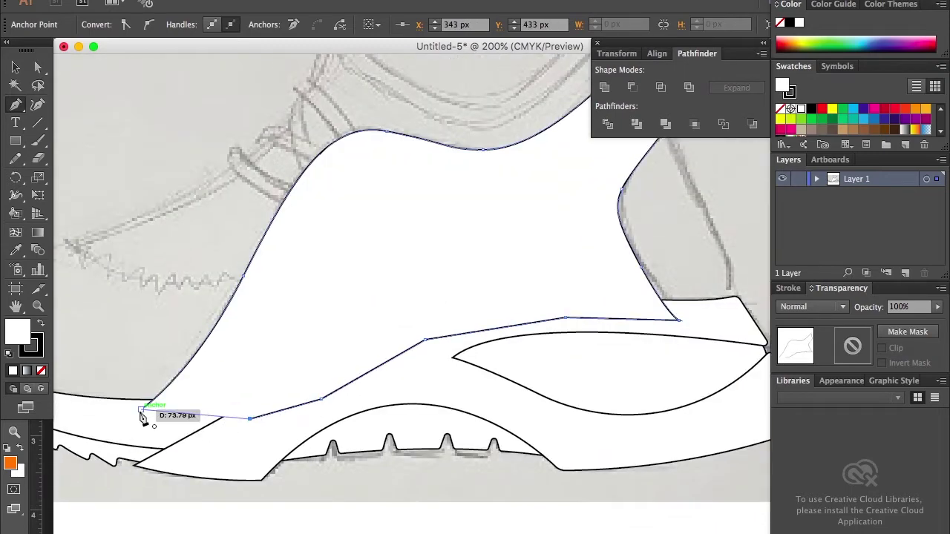
click(143, 415)
scroll(191, 95, up, 5)
Give the upper panel a white fill and black outline
key(v)
click(328, 265)
key(slash)
mouse_move(200, 430)
mouse_down()
mouse_move(462, 367)
mouse_move(461, 382)
mouse_up()
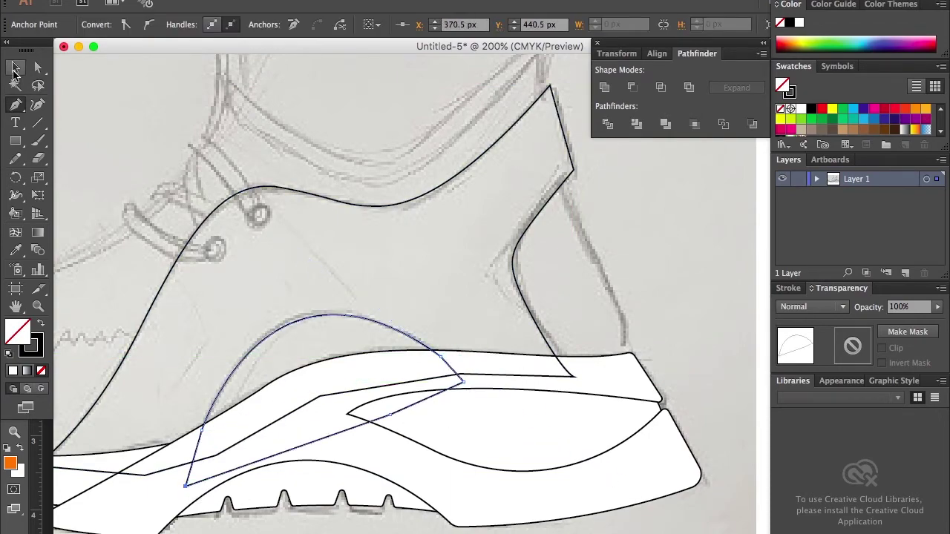
click(14, 67)
key(d)
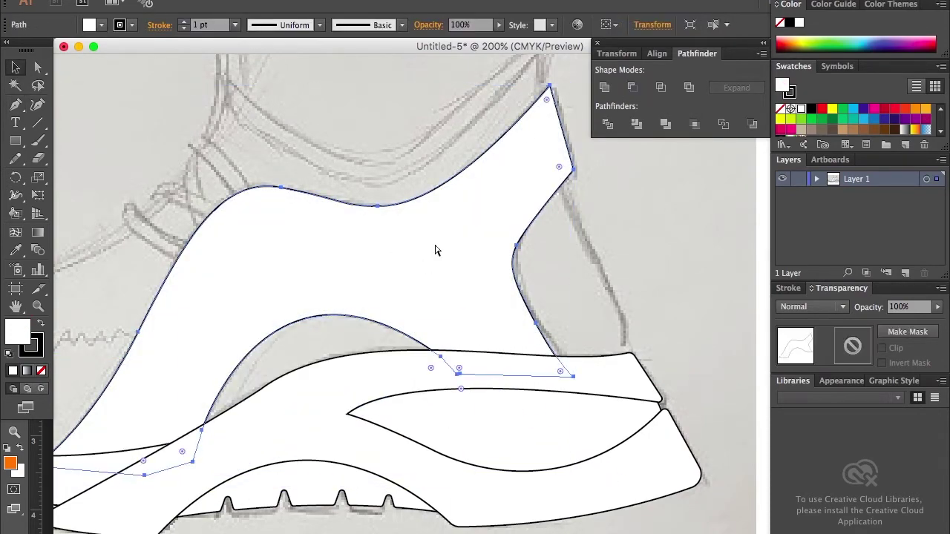
key(ctrl+0)
Pen the collar and heel-edge outlines with no fill
scroll(437, 256, up, 5)
key(slash)
scroll(520, 267, down, 3)
key(p)
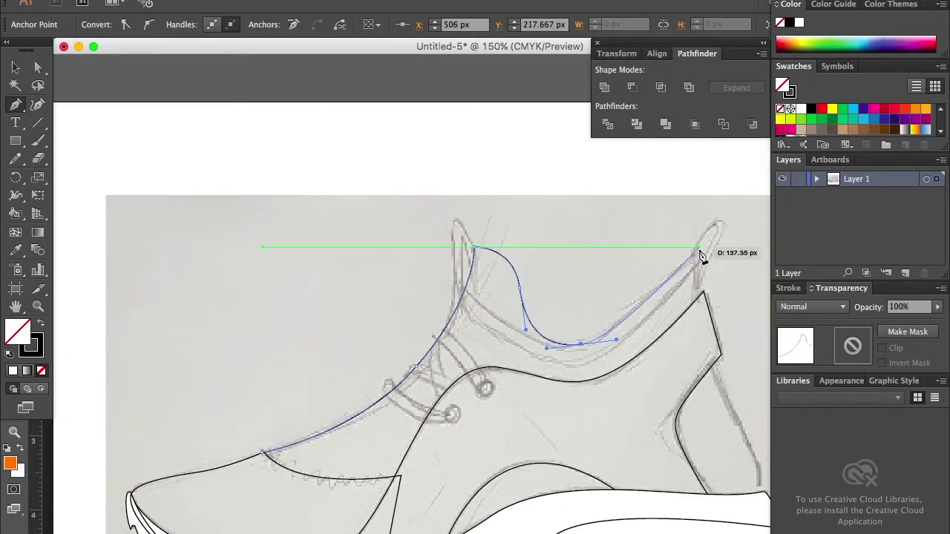
drag(625, 516, 625, 375)
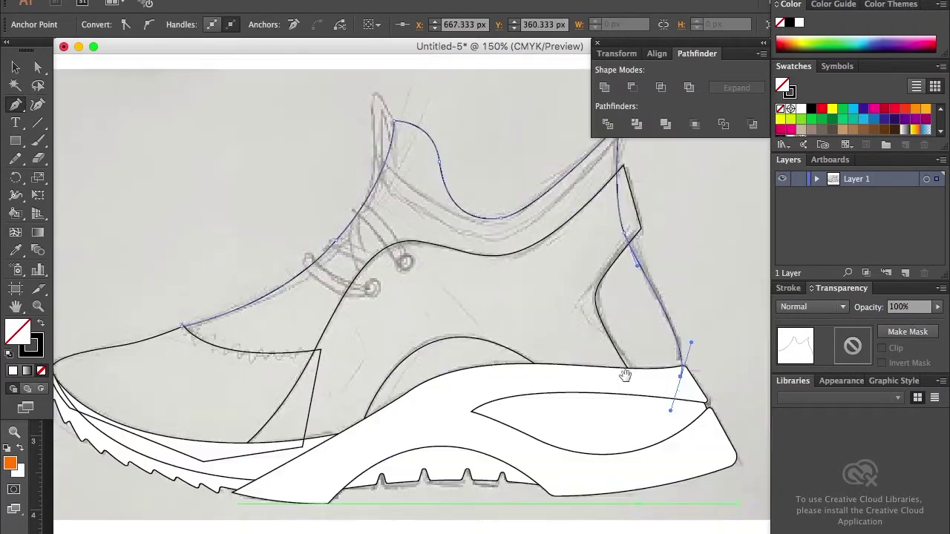
click(38, 68)
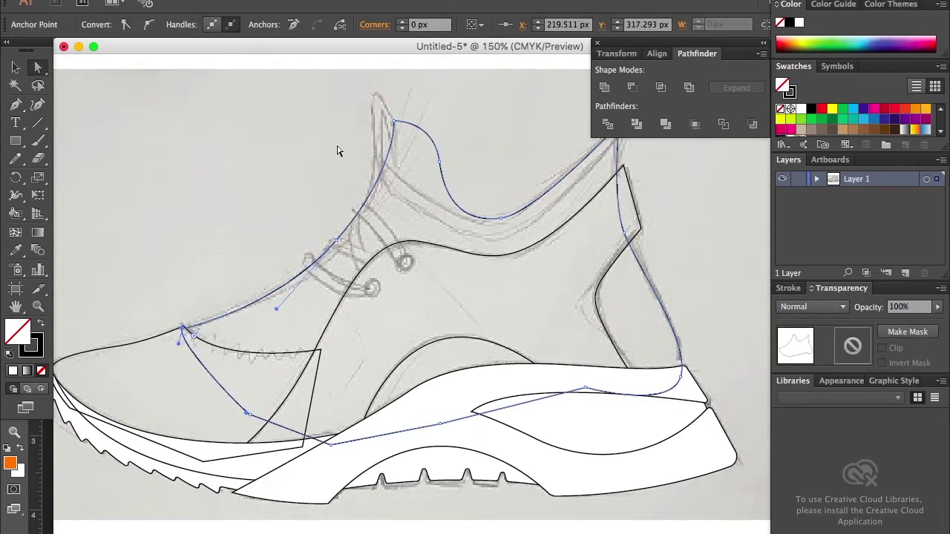
key(p)
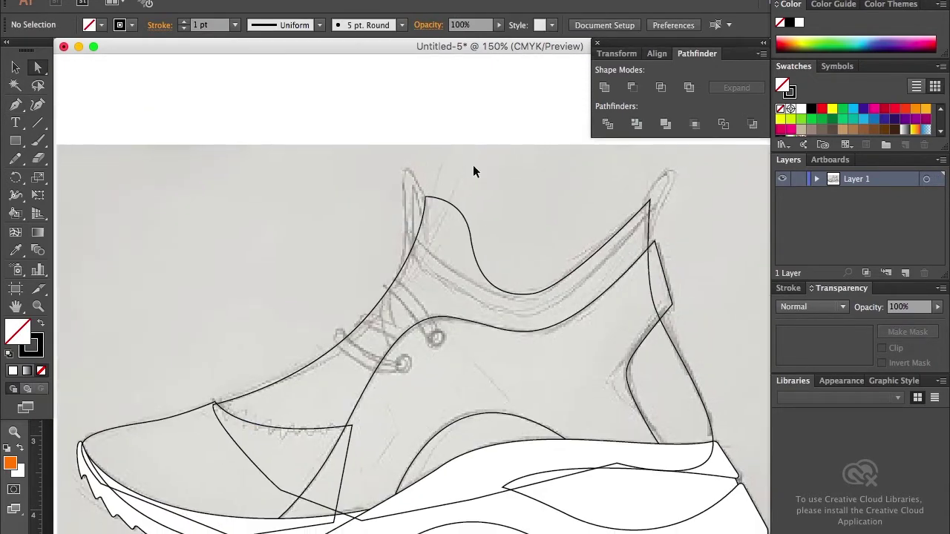
scroll(247, 312, up, 5)
click(226, 308)
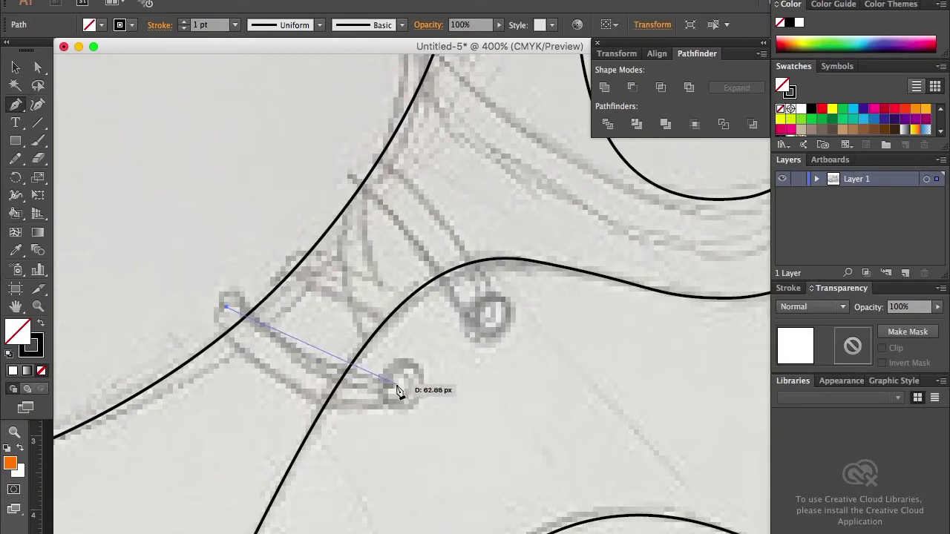
Pen the curved lace lines across the eyelets
key(Escape)
click(274, 271)
click(413, 316)
drag(365, 265, 364, 156)
key(ctrl+minus)
click(495, 317)
ctrl+click(127, 118)
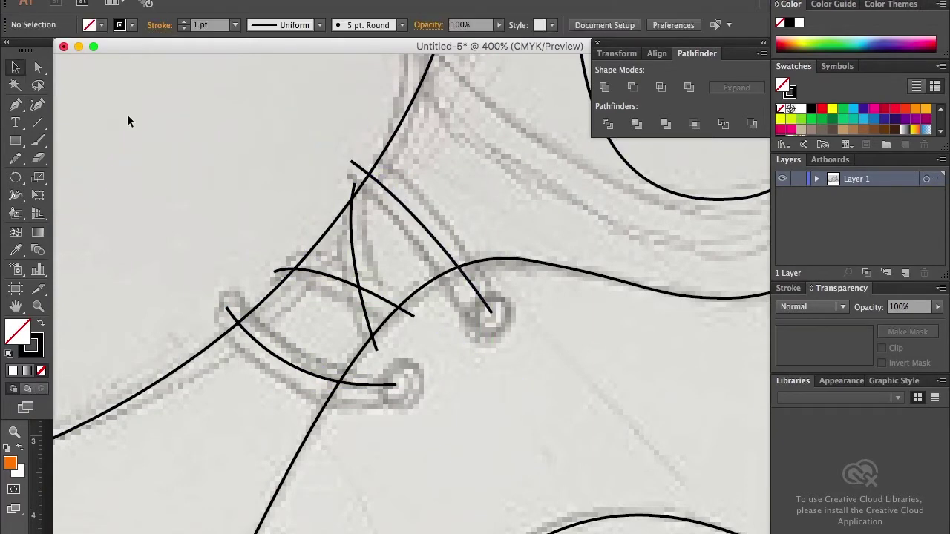
drag(266, 200, 292, 244)
key(b)
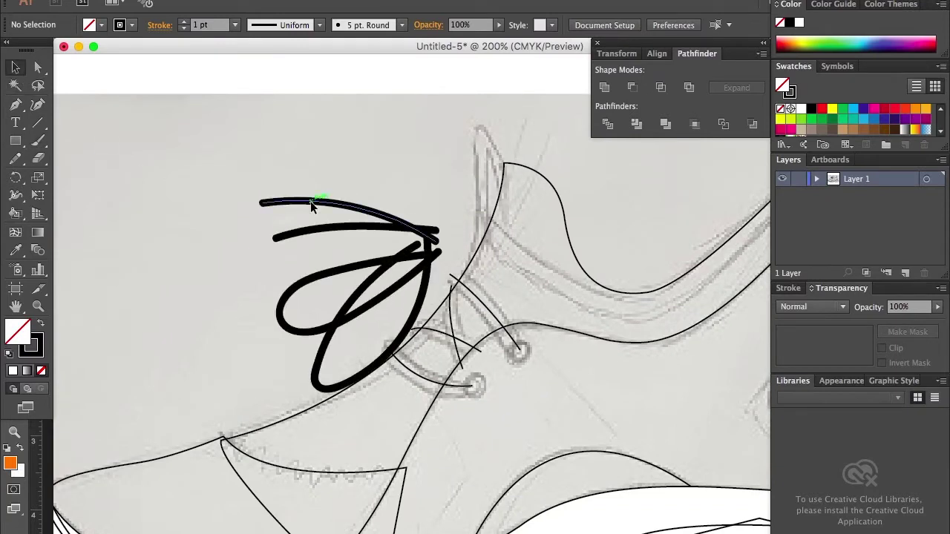
Give the brushed lace loops and lace paths an 8 pt stroke, then group them
click(312, 203)
shift+click(475, 303)
click(183, 21)
click(159, 25)
key(ctrl+minus)
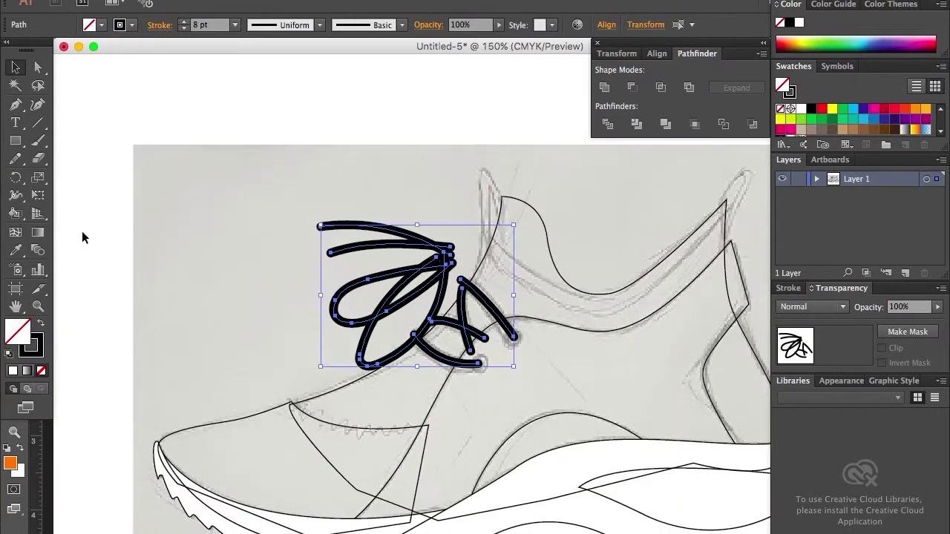
scroll(259, 121, right, 3)
click(208, 32)
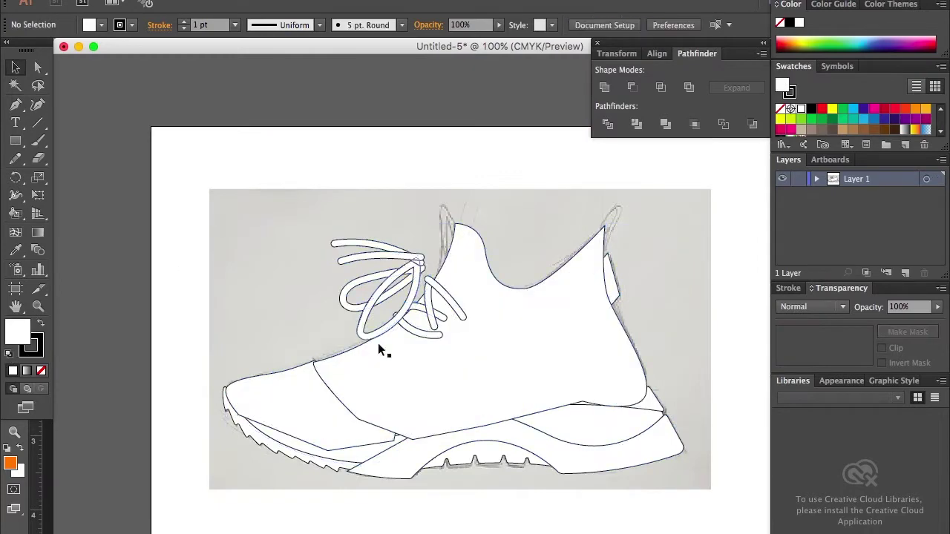
Move and rotate the lace loop groups and loose lace ends so they sit around the knot
click(366, 339)
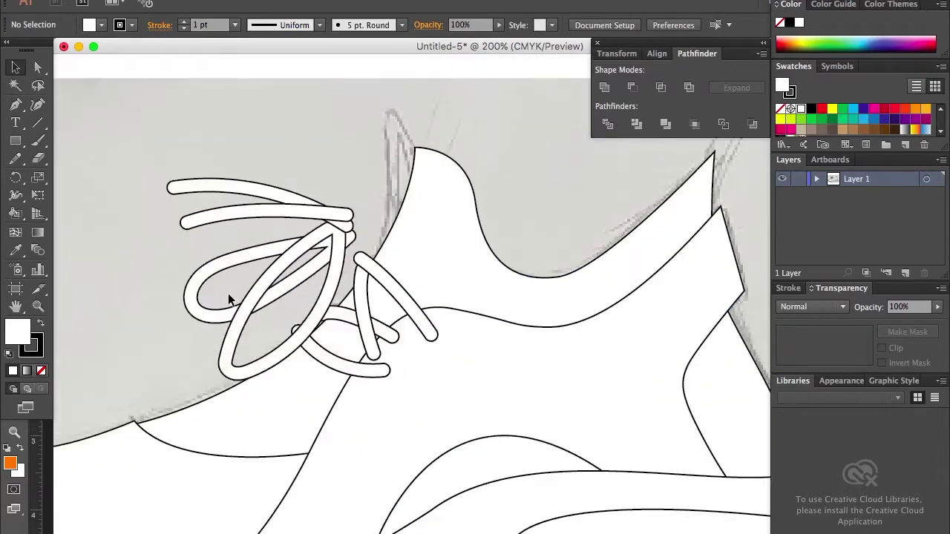
drag(339, 280, 337, 293)
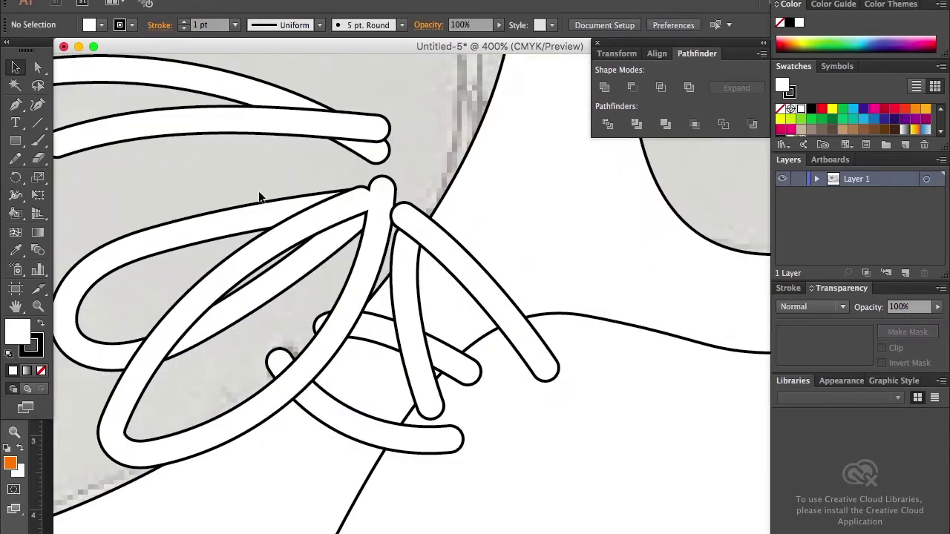
mouse_move(259, 197)
mouse_down()
mouse_move(435, 187)
mouse_move(393, 250)
mouse_up()
drag(445, 89, 477, 134)
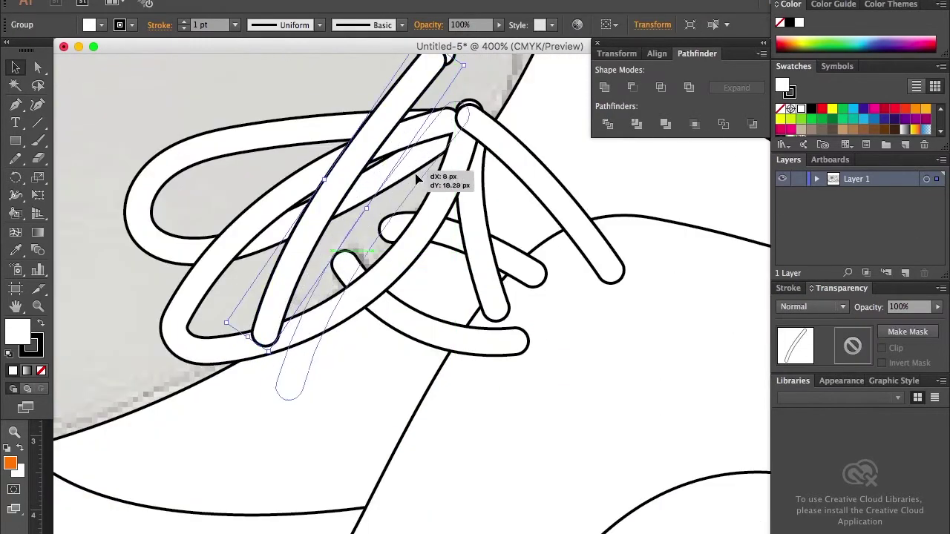
drag(427, 167, 445, 171)
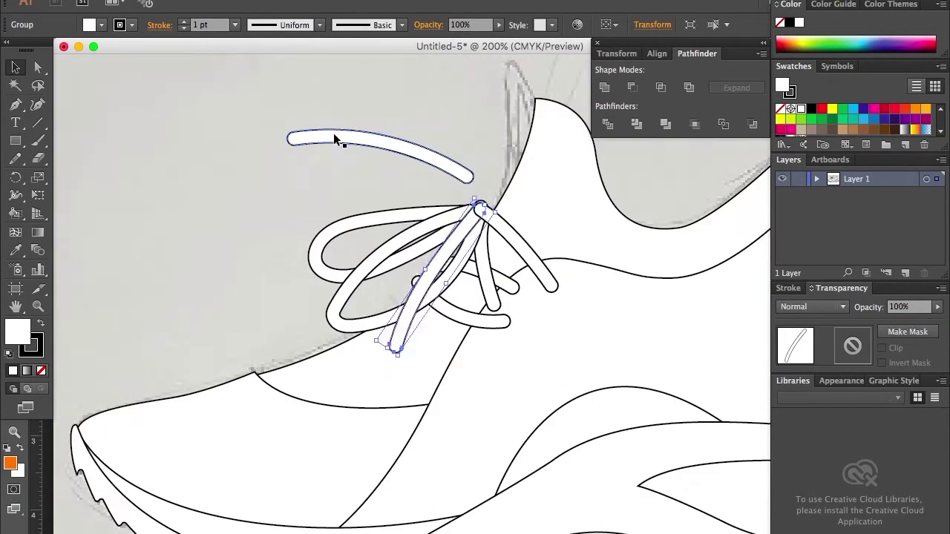
drag(479, 124, 541, 117)
drag(450, 167, 450, 249)
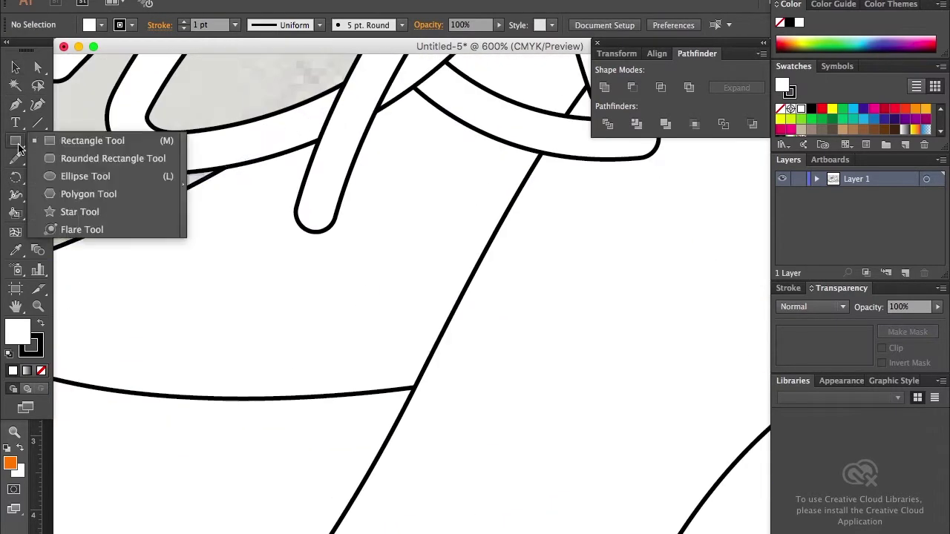
Draw two small rounded-rectangle aglets and rotate them onto the loose lace ends
click(112, 159)
drag(249, 259, 273, 388)
drag(278, 252, 319, 244)
drag(262, 323, 304, 272)
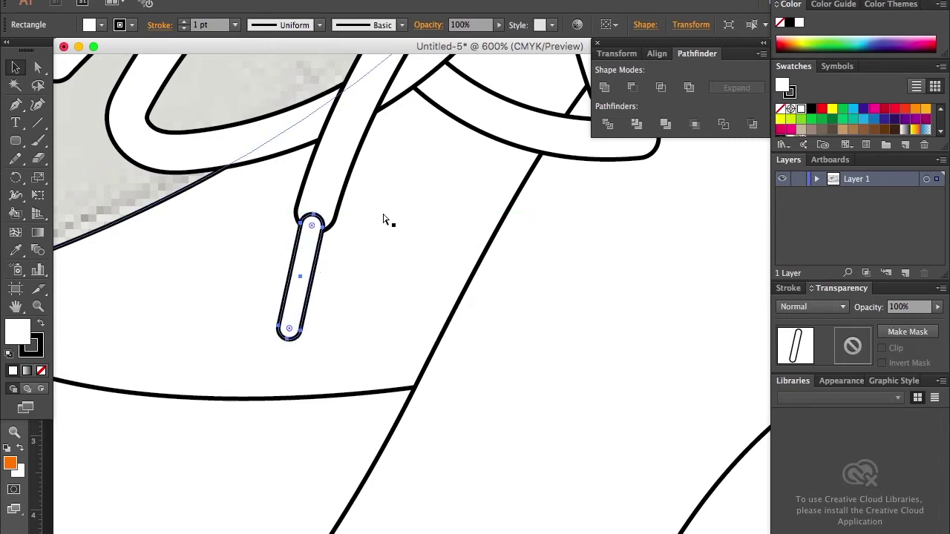
key(ctrl+minus)
key(ctrl+minus)
drag(366, 295, 371, 308)
drag(338, 328, 368, 336)
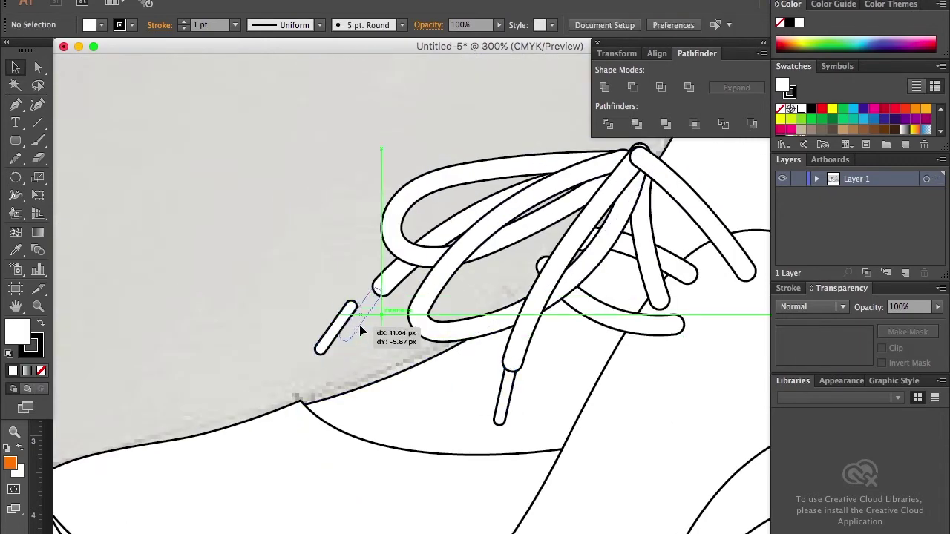
click(178, 240)
key(ctrl+1)
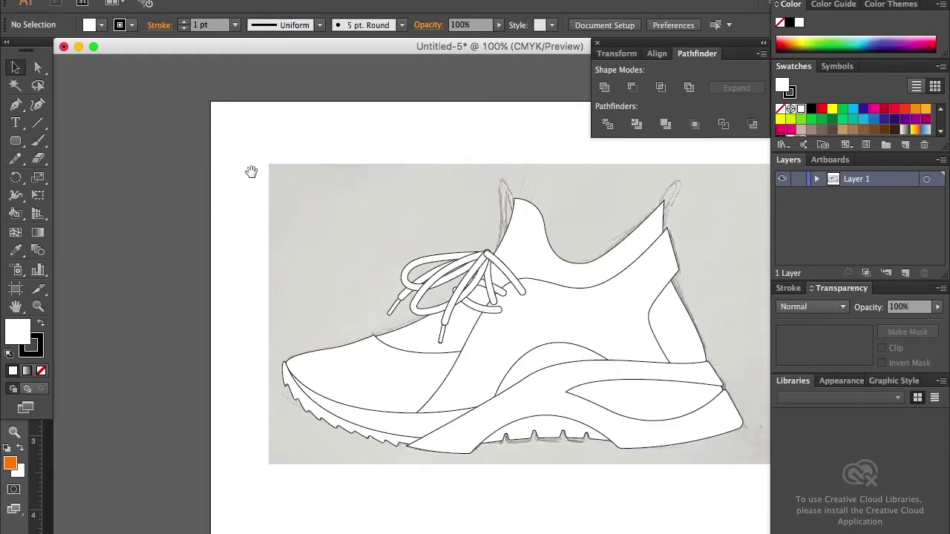
Draw a small round ellipse end cap on a lace end
alt+scroll(250, 170, up, 3)
click(252, 159)
key(ctrl+shift+a)
key(l)
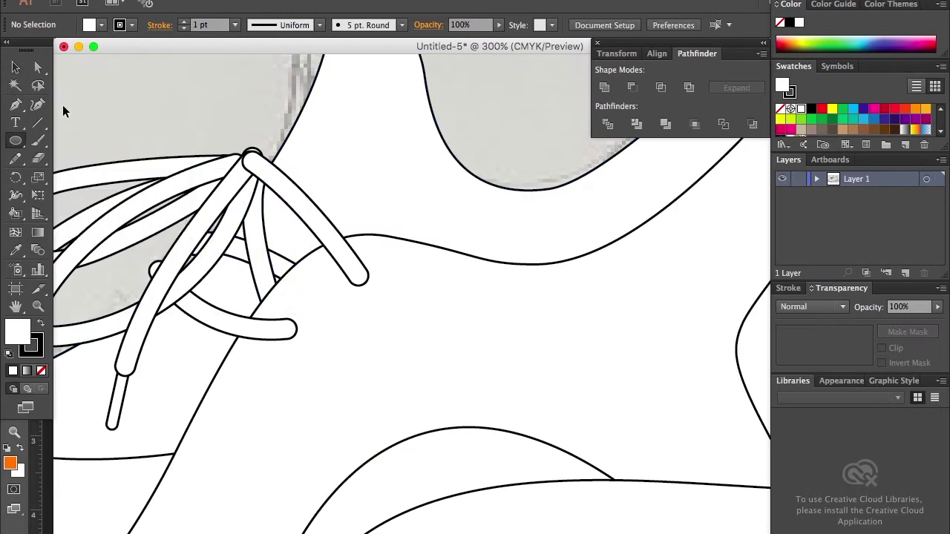
alt+scroll(334, 315, up, 2)
drag(232, 314, 273, 354)
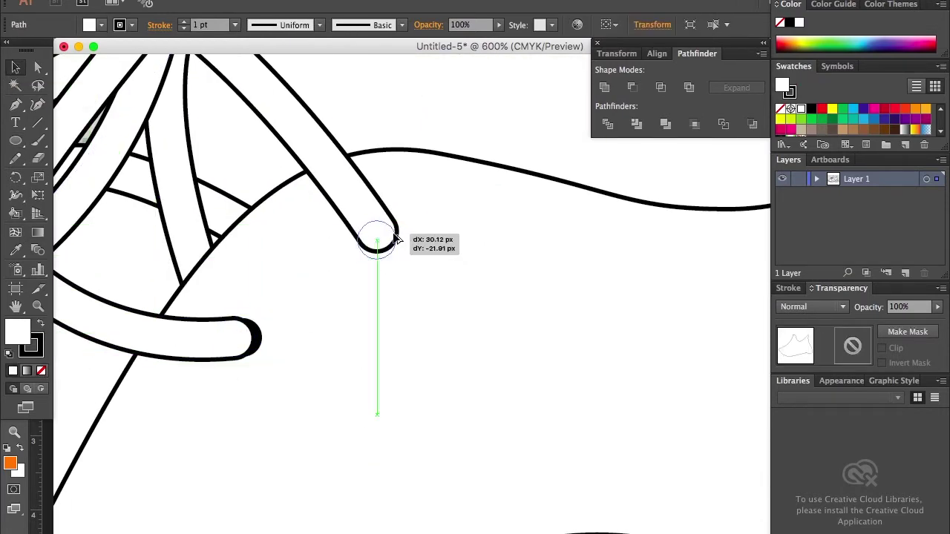
key(ctrl+0)
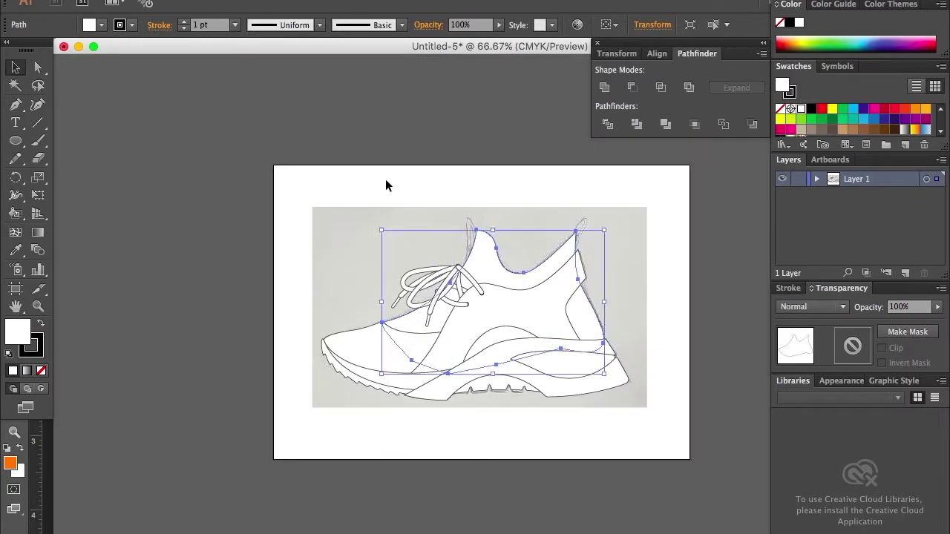
Offset the upper side panel path by -4 px and make it dashed (3 pt dash, 2 pt gap, round caps)
scroll(385, 179, up, 3)
scroll(547, 228, up, 2)
drag(547, 228, 541, 253)
click(549, 262)
click(185, 2)
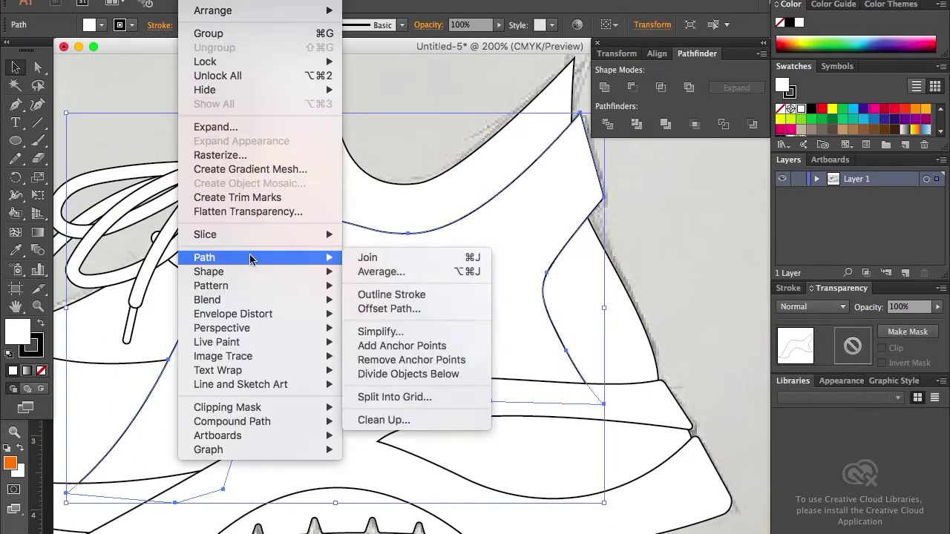
click(403, 309)
key(Tab)
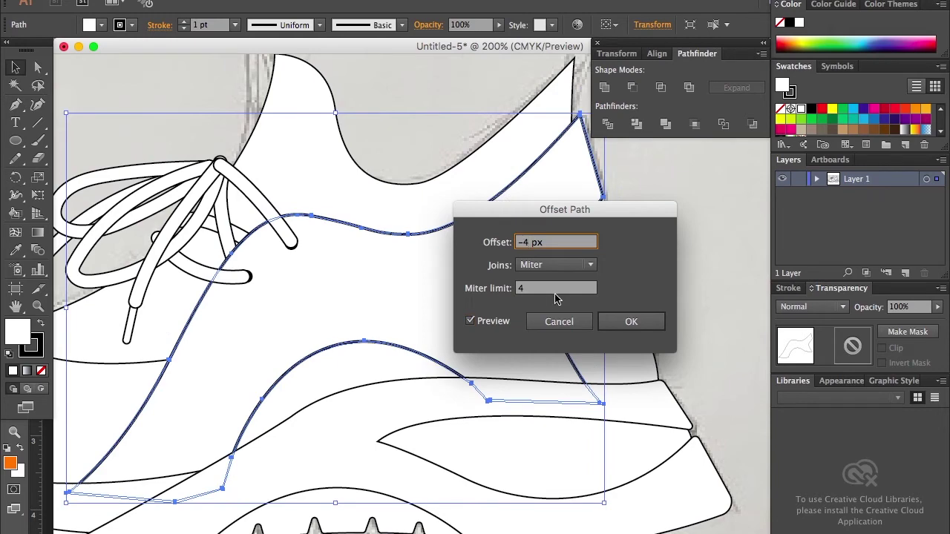
click(616, 322)
click(158, 24)
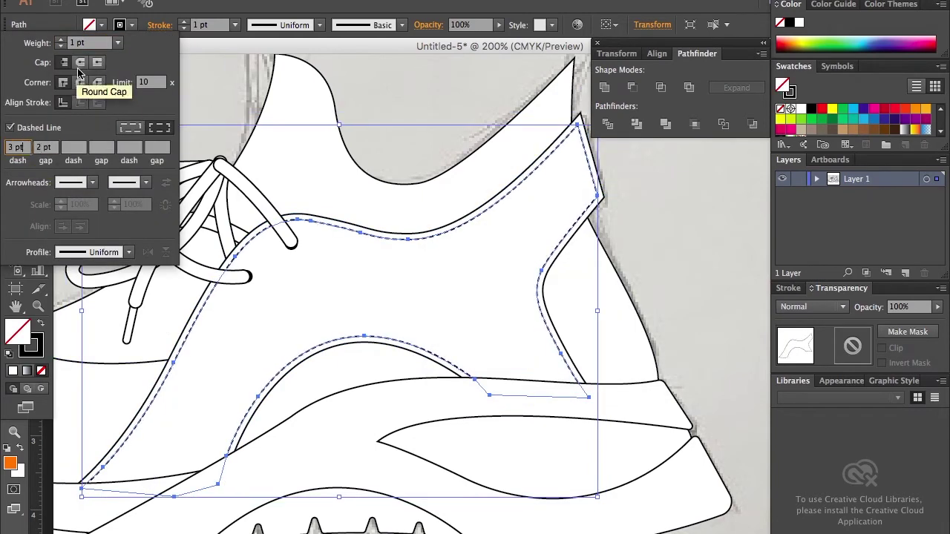
click(414, 100)
Start drawing a curved seam line across the toe with the Pen tool
drag(653, 208, 694, 247)
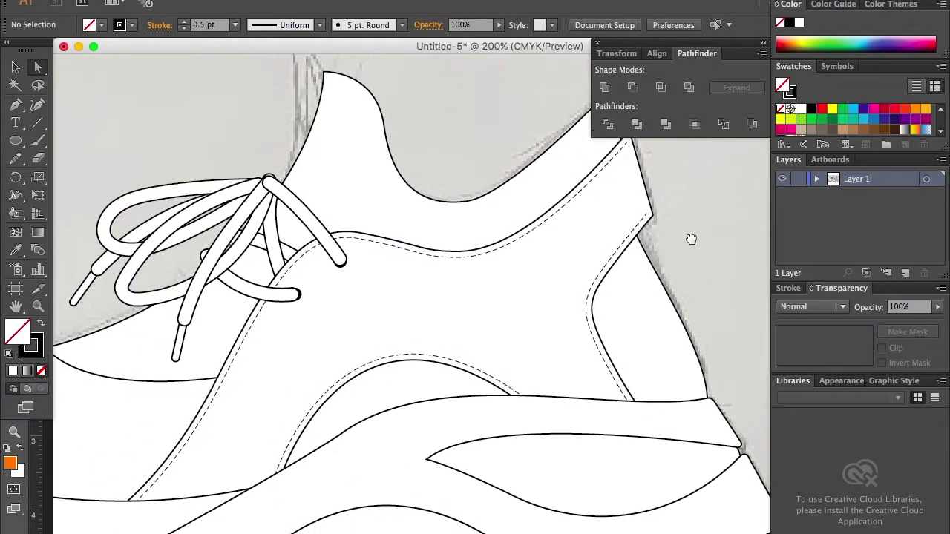
scroll(694, 246, left, 10)
key(p)
drag(527, 298, 566, 310)
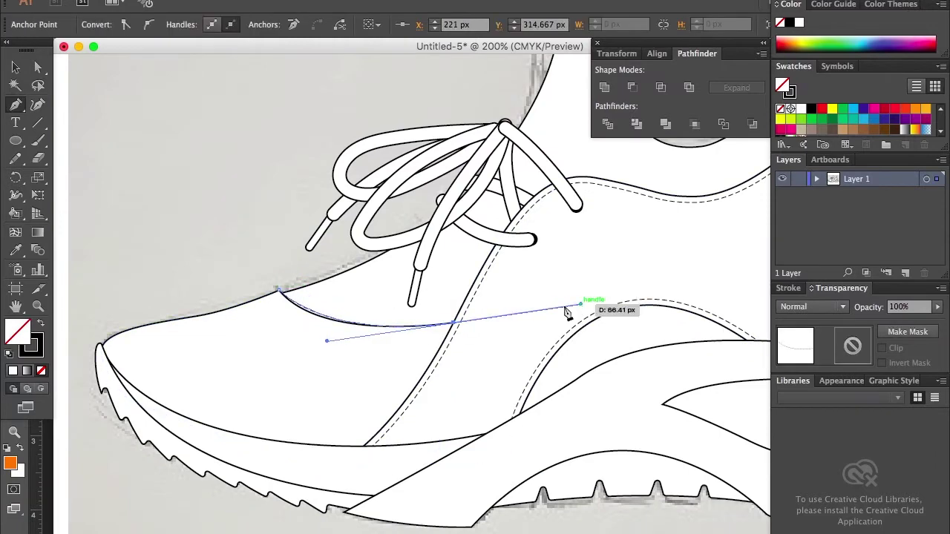
Set the toe curve's fill to None and apply Zig Zag: 5 px size, 17 ridges, corner points
click(41, 371)
click(326, 0)
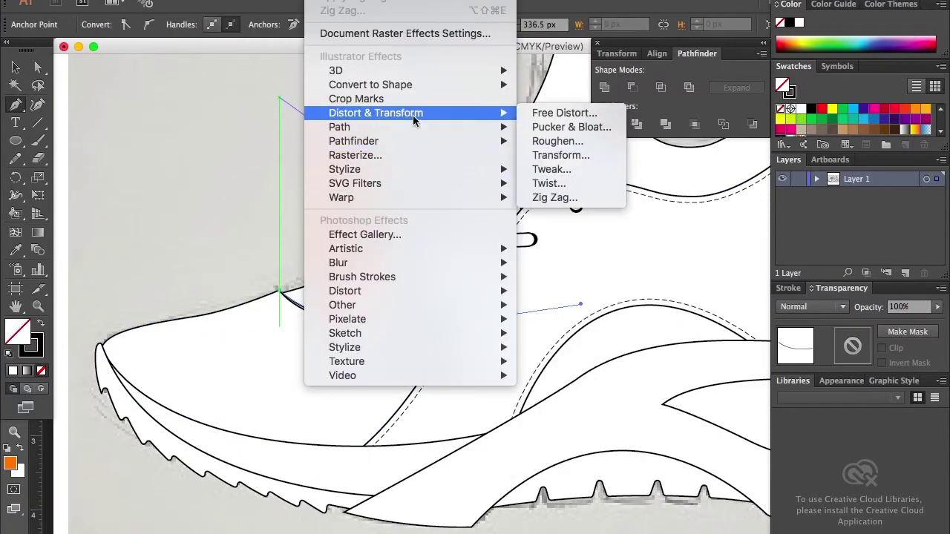
click(553, 198)
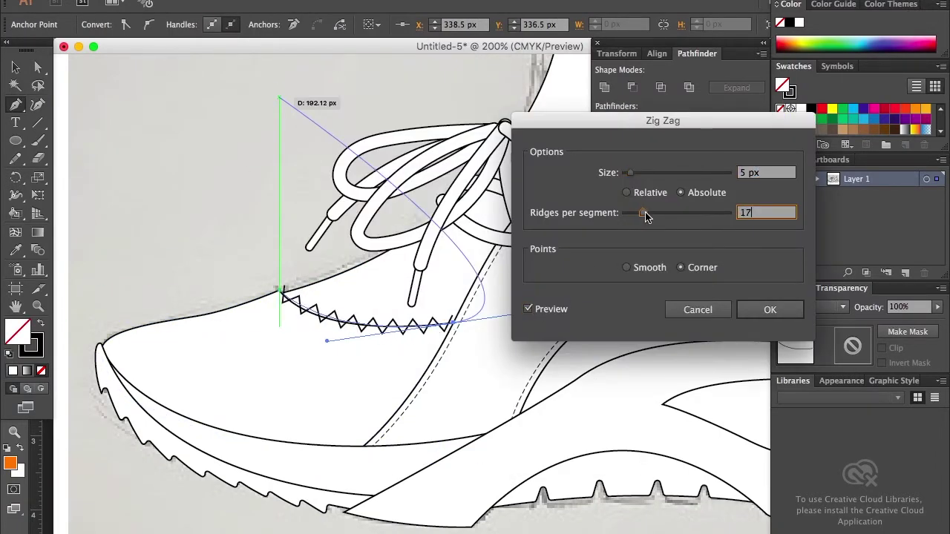
click(769, 309)
click(18, 66)
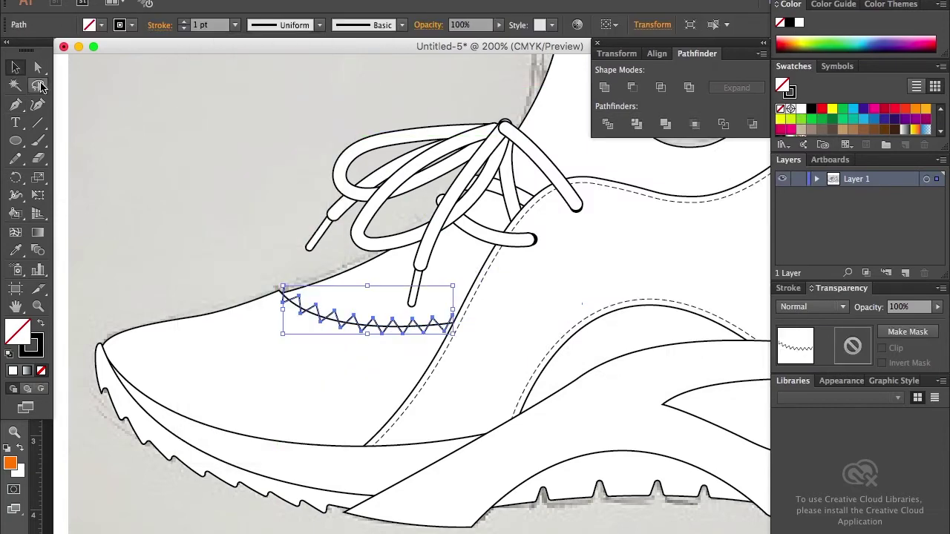
scroll(333, 201, down, 1)
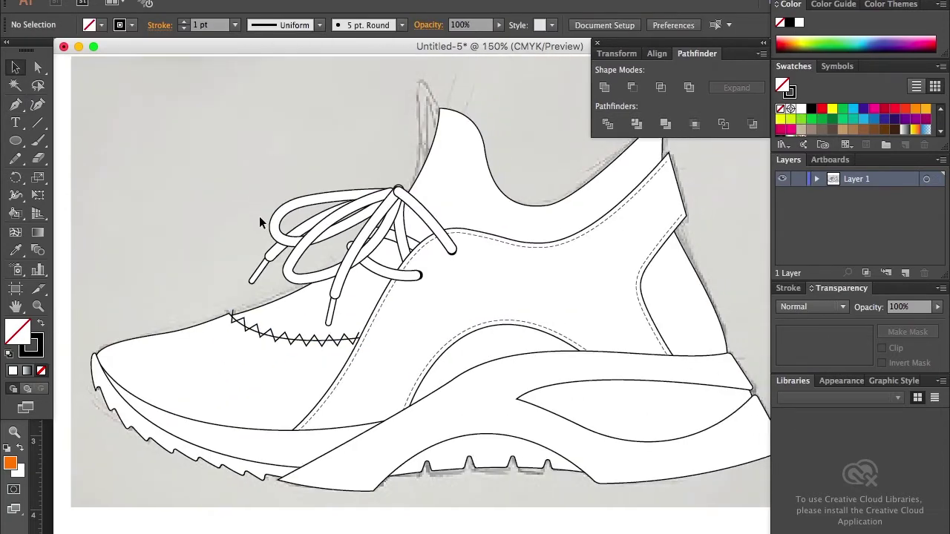
scroll(259, 216, up, 2)
scroll(376, 192, down, 5)
Round off a corner anchor on the sole using the Direct Selection live-corner widget
key(a)
click(127, 375)
drag(305, 385, 297, 375)
key(ctrl+shift+a)
key(ctrl+0)
mouse_move(339, 212)
mouse_down()
mouse_move(305, 213)
mouse_move(178, 140)
mouse_up()
scroll(576, 389, up, 3)
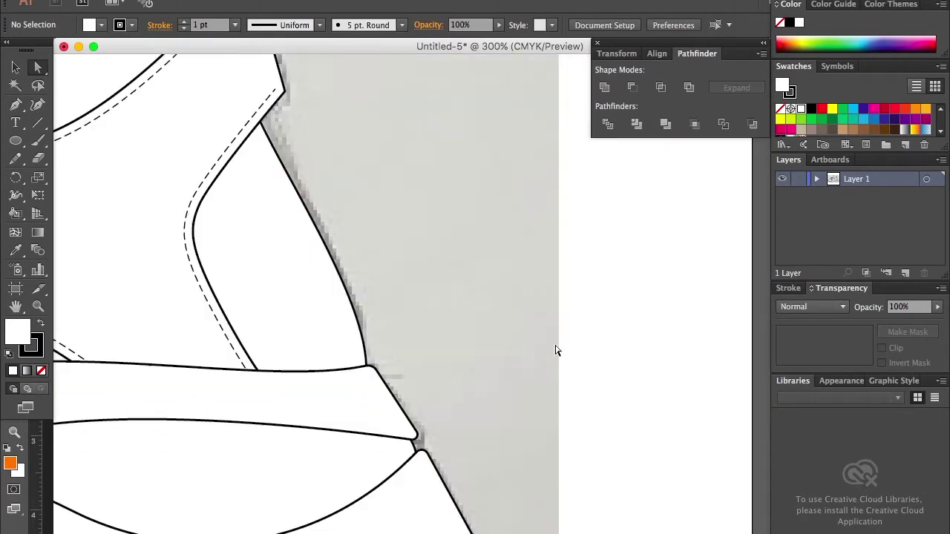
scroll(557, 349, down, 3)
Place a copy of the triangular tread spike along the heel's sole edge and select both spikes
key(p)
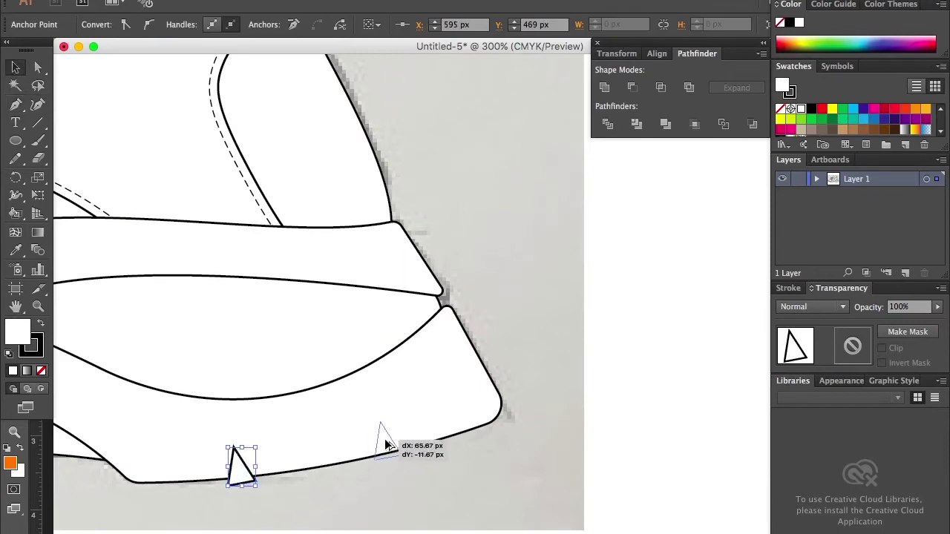
drag(382, 447, 384, 445)
key(ctrl+shift+a)
drag(506, 414, 506, 350)
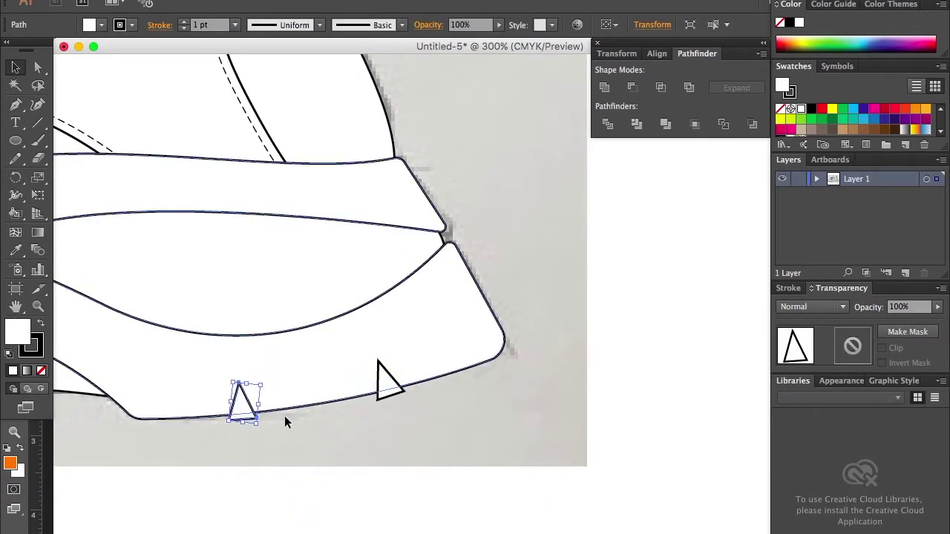
scroll(286, 422, left, 3)
scroll(285, 421, down, 2)
shift+click(480, 343)
scroll(607, 330, up, 3)
scroll(583, 365, up, 2)
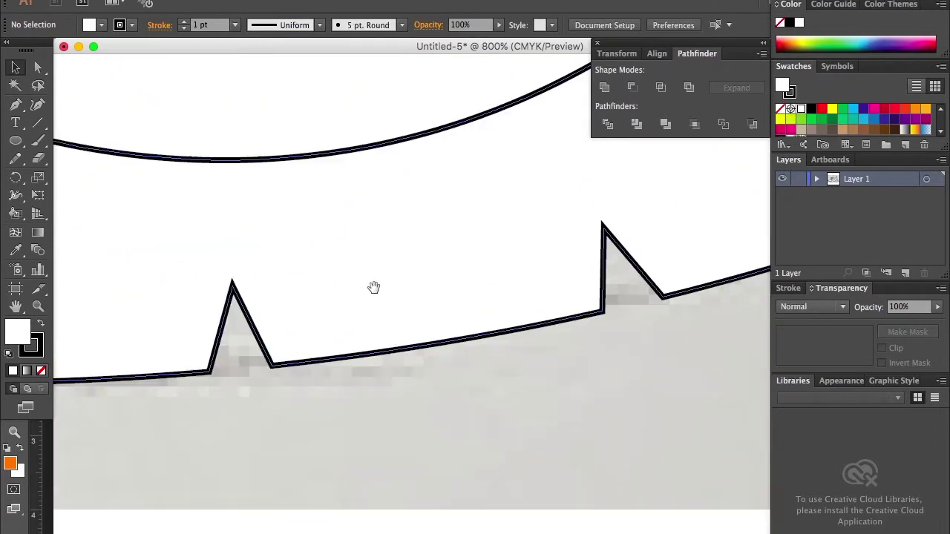
Round the tips of both spikes by editing their tip anchors
key(a)
click(232, 289)
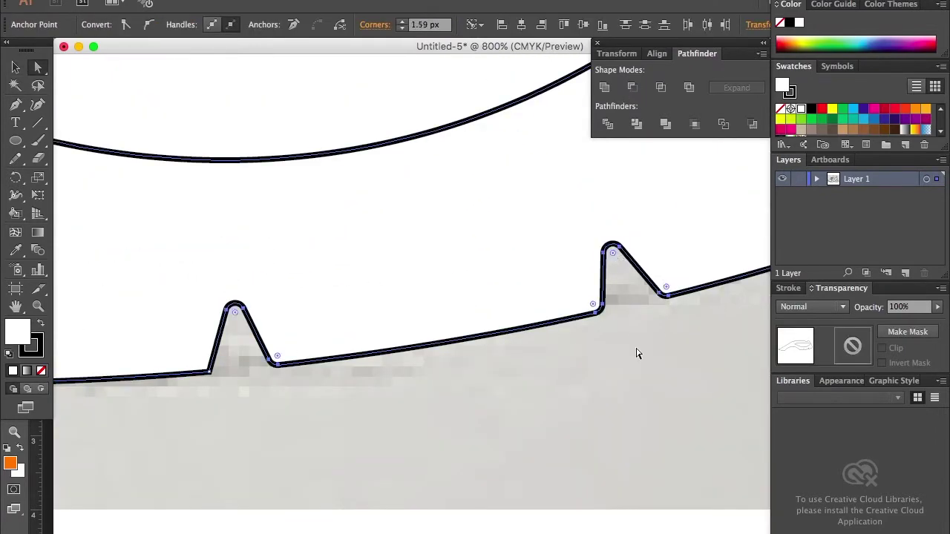
key(ctrl+shift+a)
key(ctrl+1)
scroll(581, 269, up, 1)
scroll(354, 386, up, 3)
scroll(378, 394, up, 3)
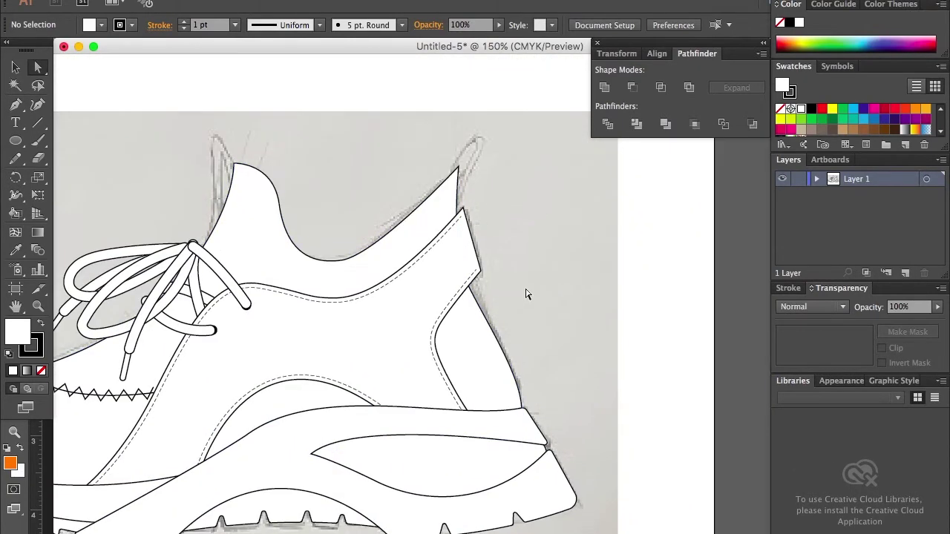
key(ctrl+1)
Copy the upper outline, keep only the collar curve, and thicken its stroke to 11 pt
drag(253, 123, 253, 123)
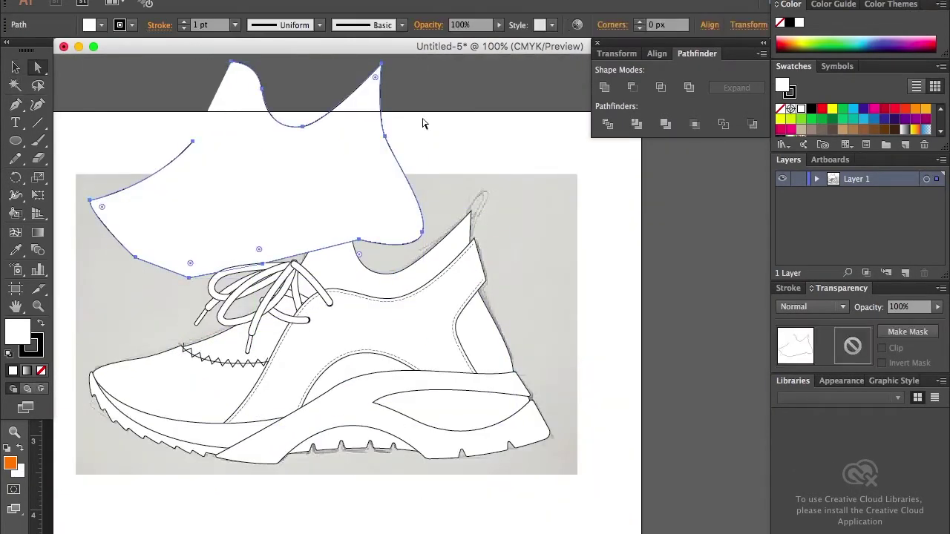
key(Delete)
click(18, 67)
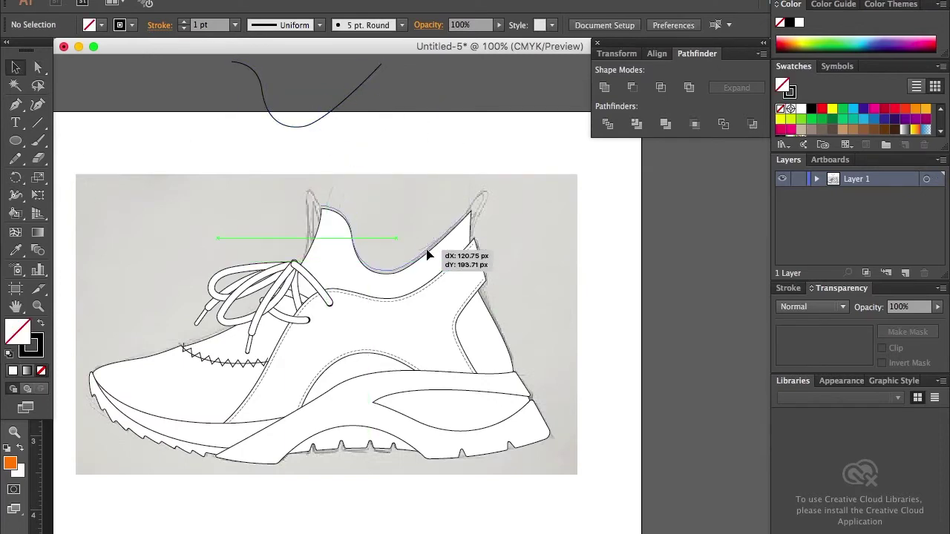
scroll(428, 226, up, 3)
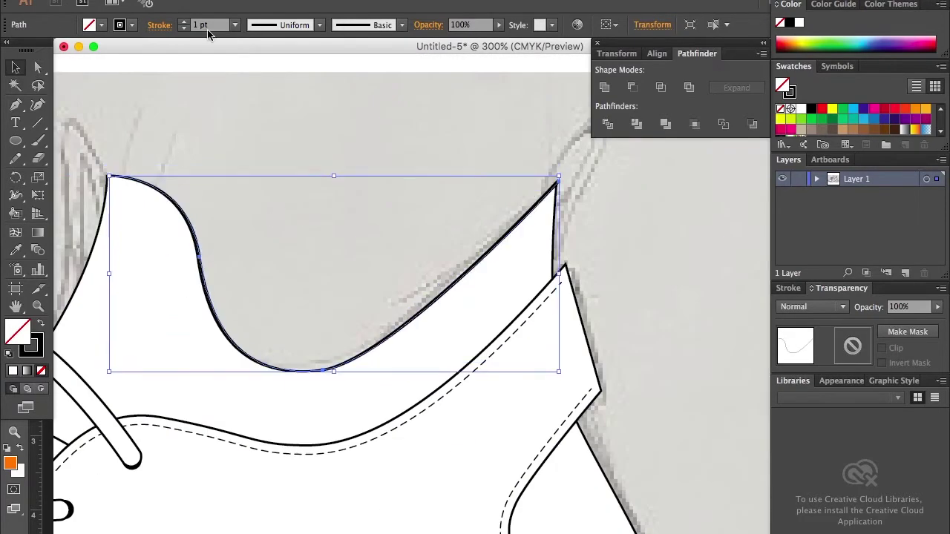
click(186, 28)
key(ctrl+minus)
key(ctrl+minus)
click(184, 22)
click(184, 22)
scroll(195, 78, down, 2)
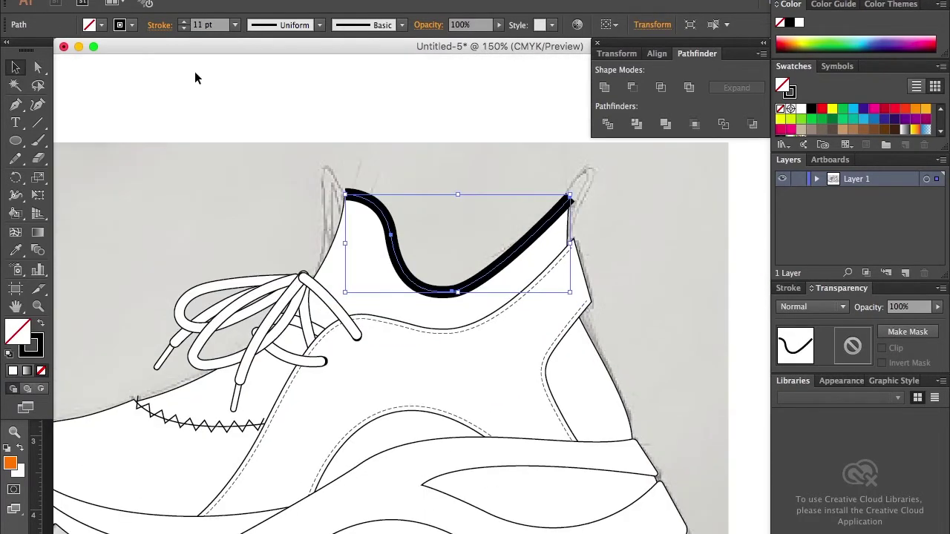
Expand the 11 pt collar stroke into a filled, outlined shape
drag(358, 125, 371, 197)
click(385, 214)
key(ctrl+plus)
key(ctrl+plus)
click(261, 121)
click(34, 69)
click(196, 90)
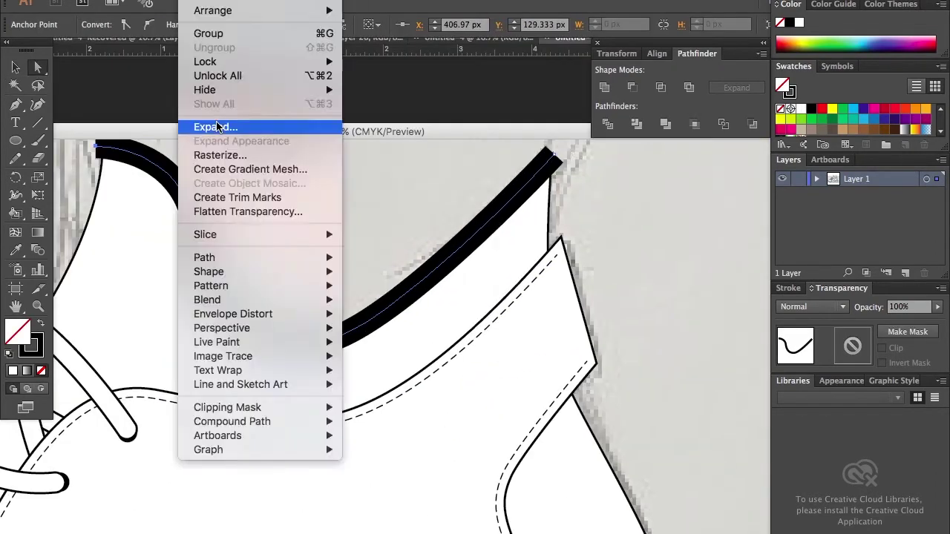
click(222, 124)
key(Return)
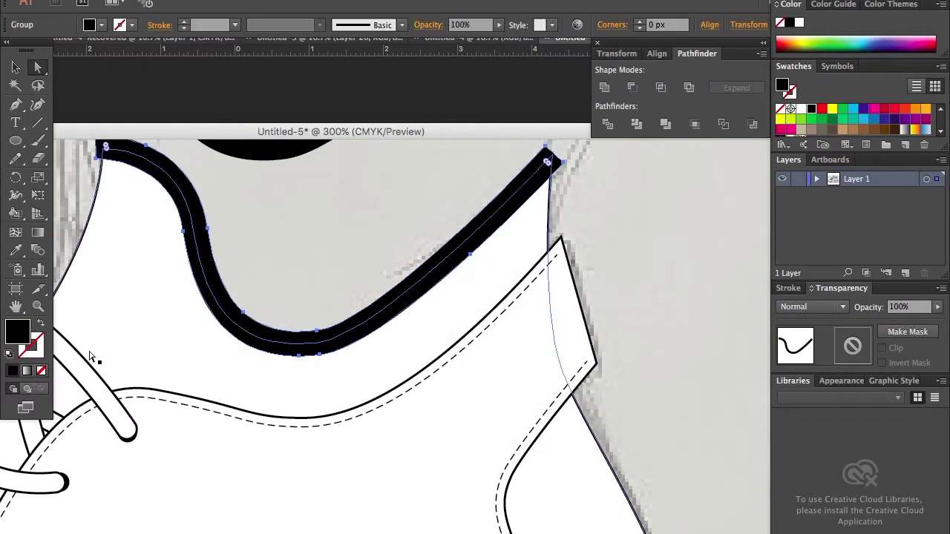
Adjust the collar's end anchor to shape its rounded tip
drag(275, 251, 215, 362)
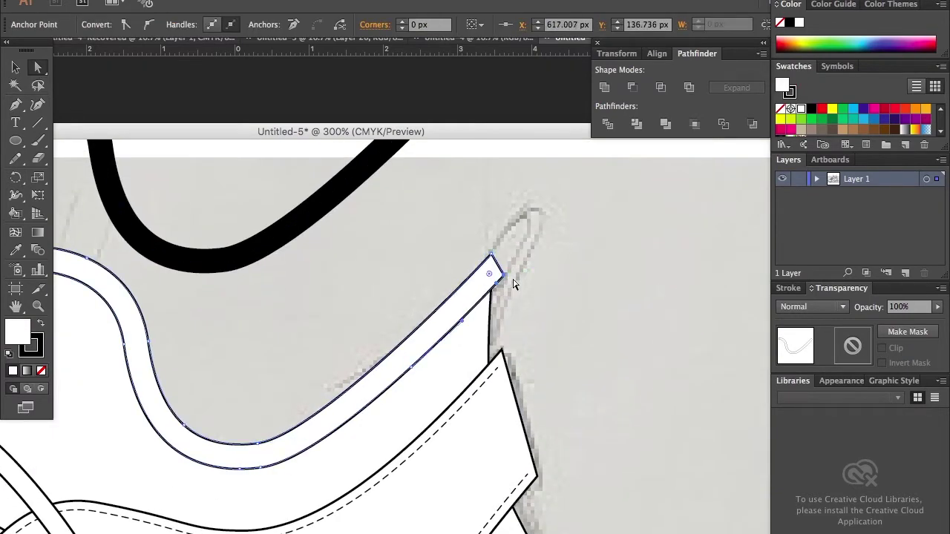
click(534, 254)
key(ctrl+equal)
key(ctrl+equal)
key(ctrl+equal)
scroll(669, 358, up, 5)
mouse_move(630, 281)
mouse_down()
mouse_move(619, 291)
mouse_move(586, 243)
mouse_up()
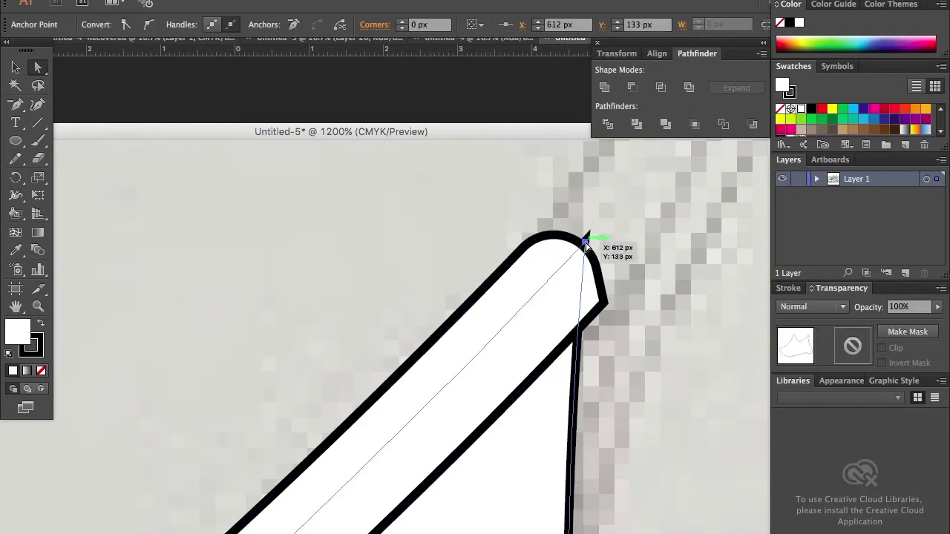
key(ctrl+shift+a)
key(ctrl+minus)
key(ctrl+minus)
key(ctrl+minus)
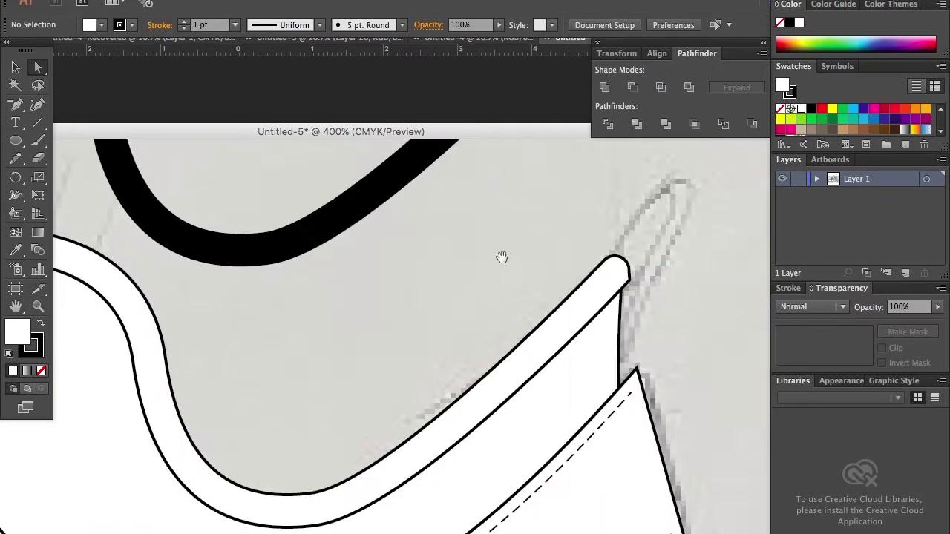
key(ctrl+minus)
key(ctrl+minus)
scroll(195, 281, down, 3)
Open the Zig Zag effect on the collar, then cancel it
key(v)
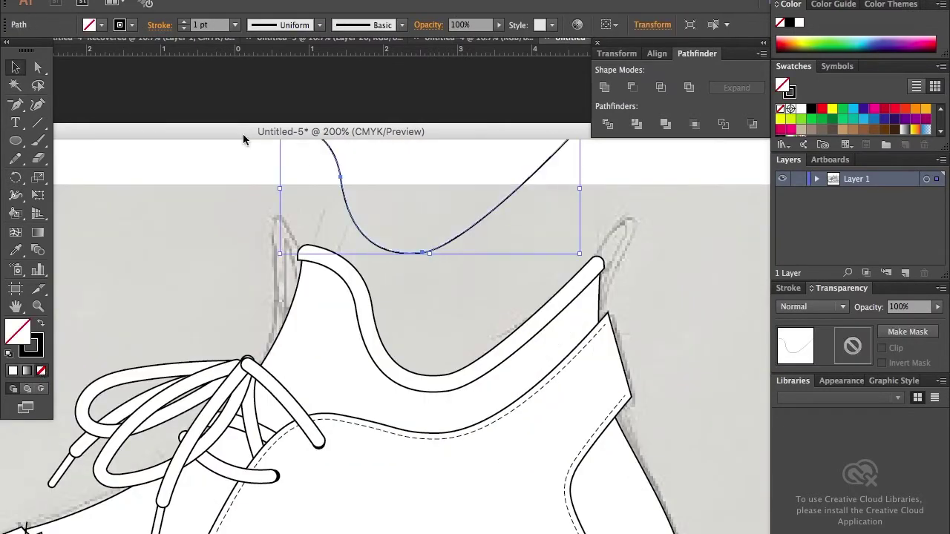
click(315, 2)
click(556, 195)
key(Escape)
scroll(351, 219, up, 3)
scroll(456, 215, down, 2)
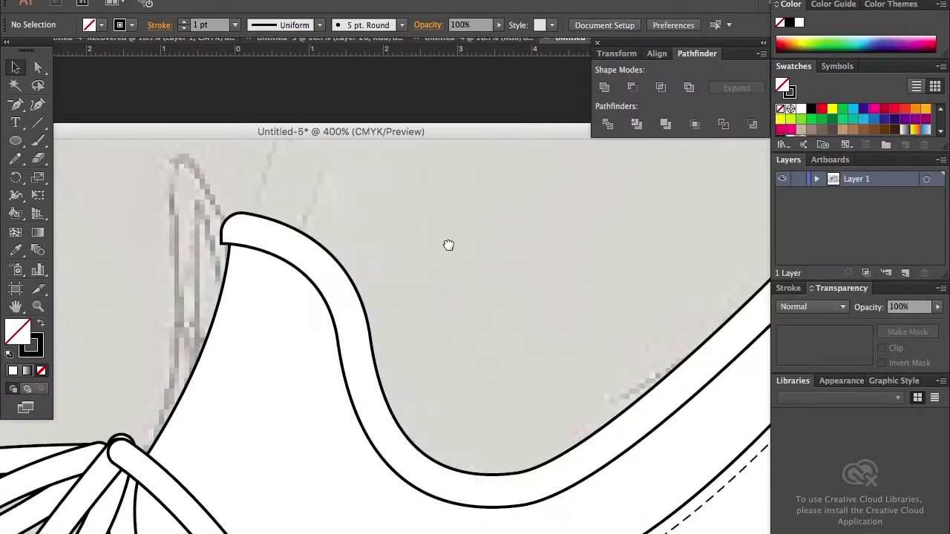
Offset the collar path inward by -4 px to create the inset stitching line
right_click(174, 252)
click(379, 293)
key(Return)
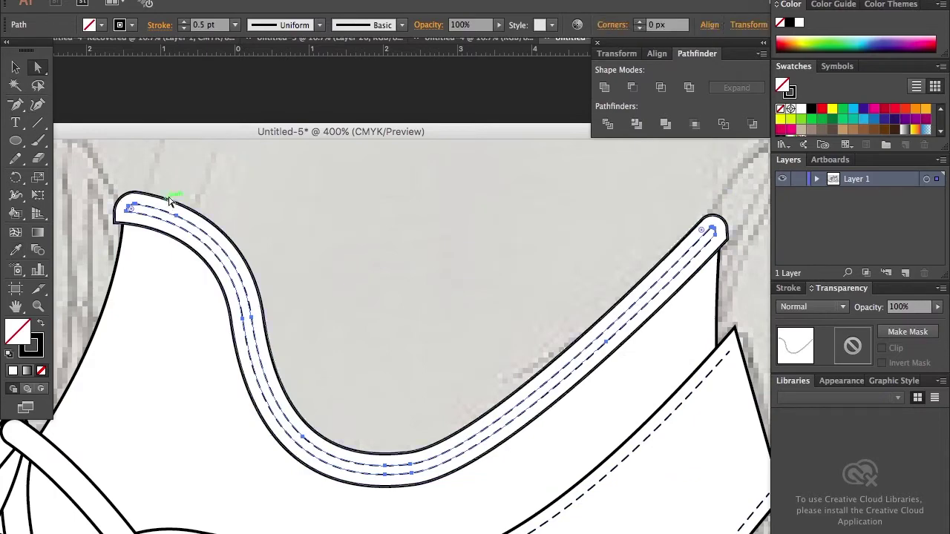
key(ctrl+1)
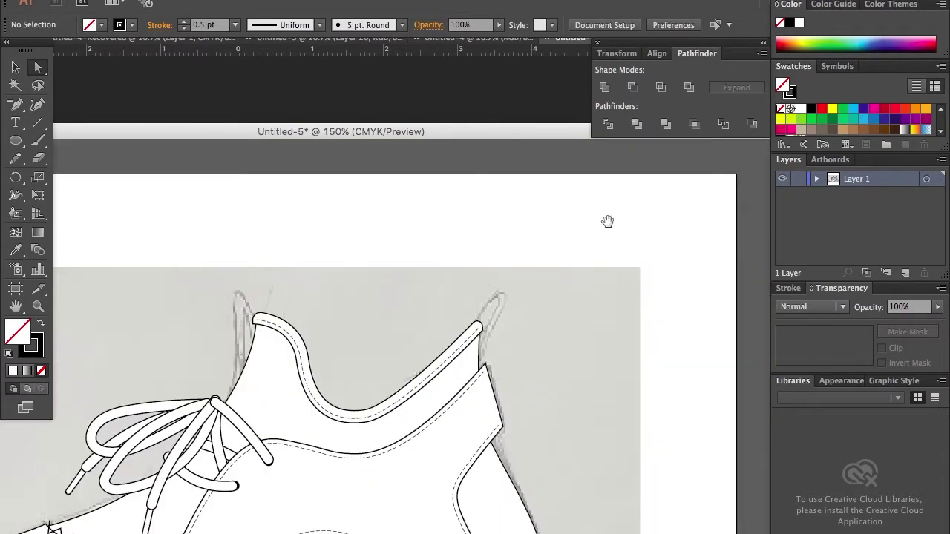
key(ctrl+equal)
Draw the heel loop curve, expand its stroke, and set its base onto the collar
key(p)
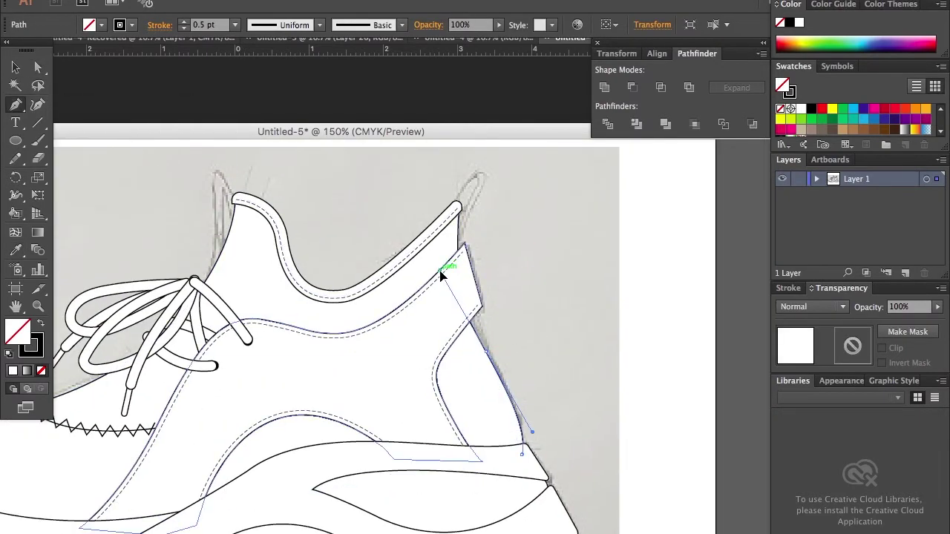
drag(441, 275, 476, 195)
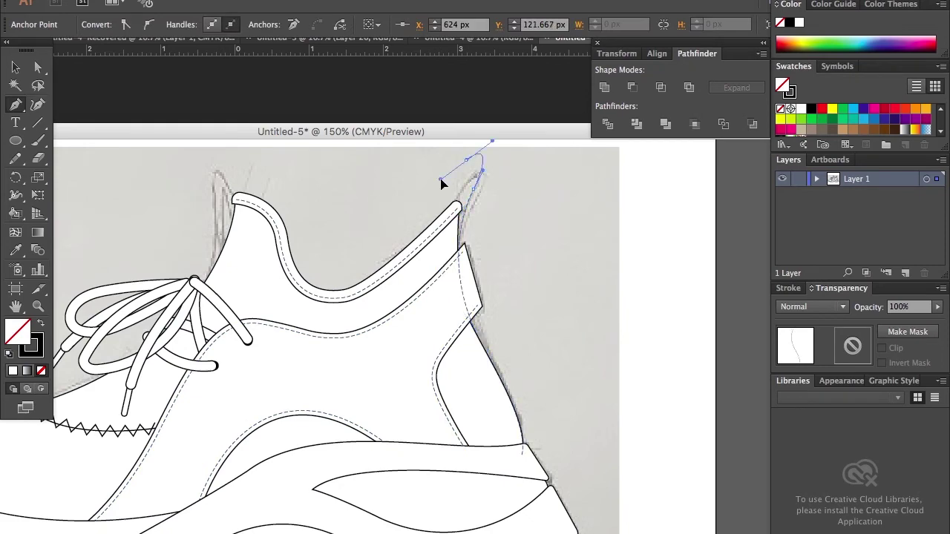
key(ctrl+equal)
key(ctrl+equal)
drag(503, 346, 504, 346)
click(17, 68)
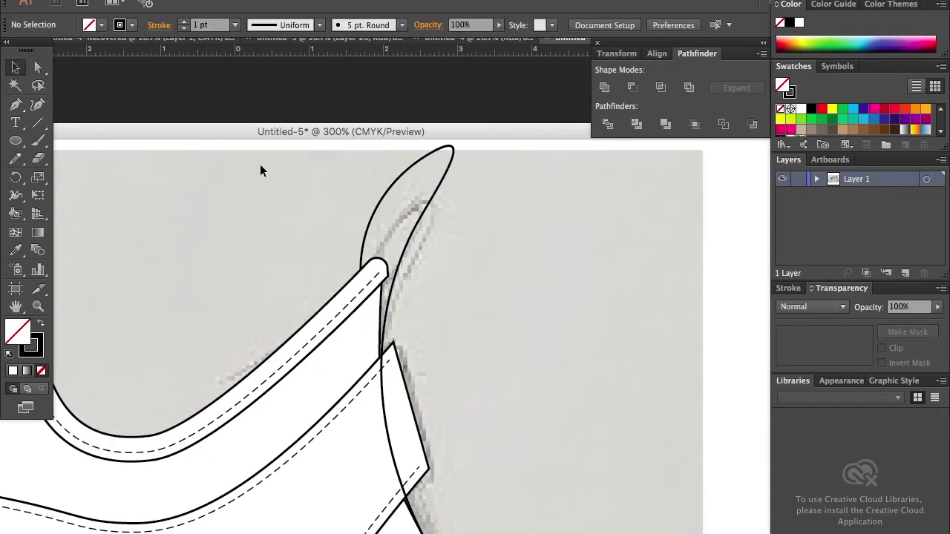
click(613, 365)
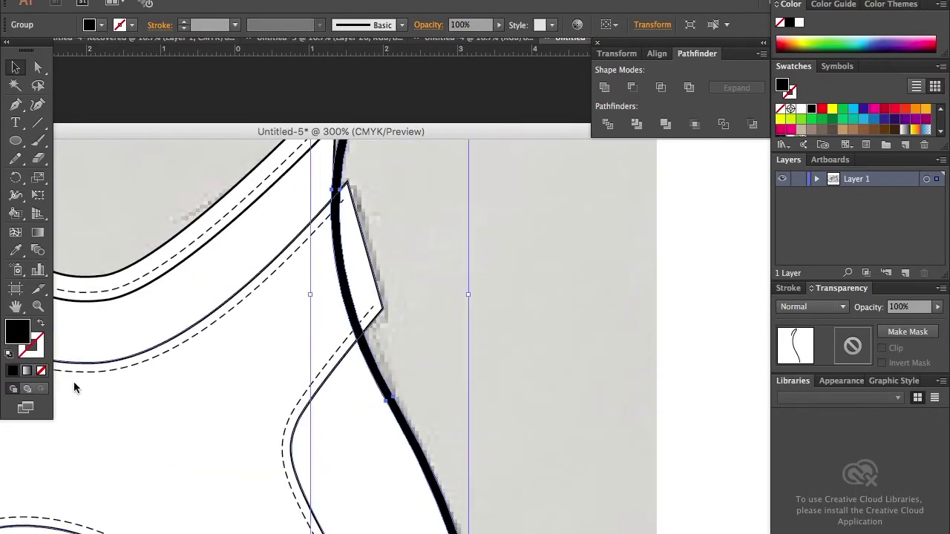
drag(324, 253, 324, 275)
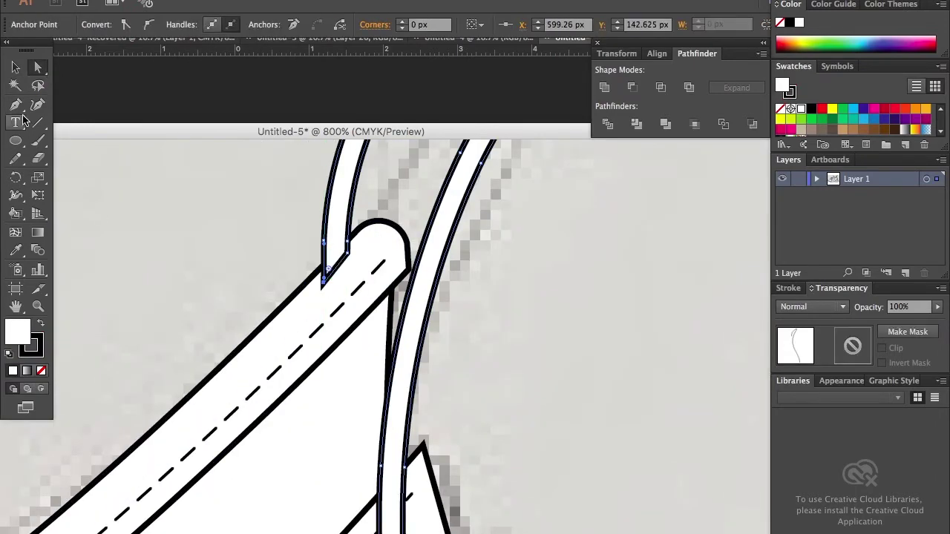
Draw a small closed patch shape covering the joint at the loop's base
click(15, 105)
click(312, 276)
click(357, 231)
click(363, 256)
click(350, 283)
click(312, 304)
key(ctrl+1)
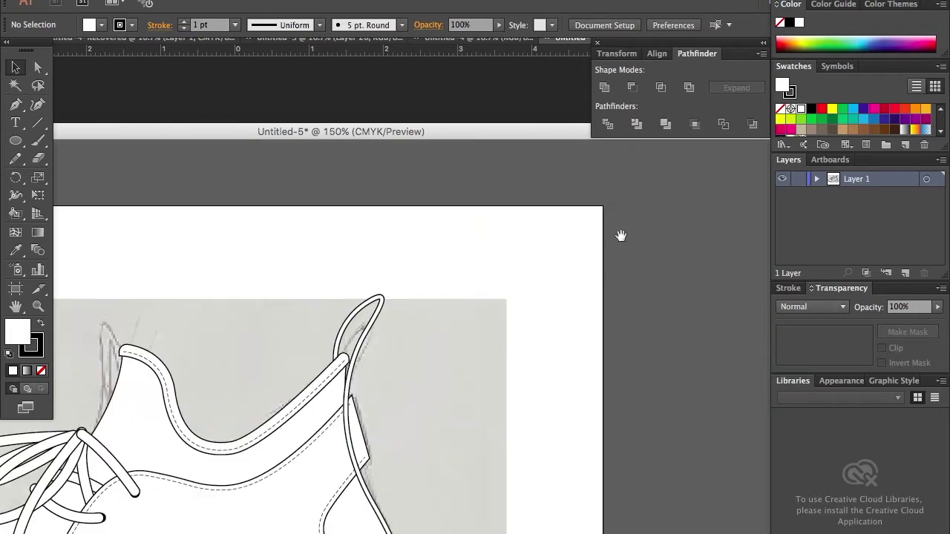
key(ctrl+plus)
click(434, 206)
key(ctrl+minus)
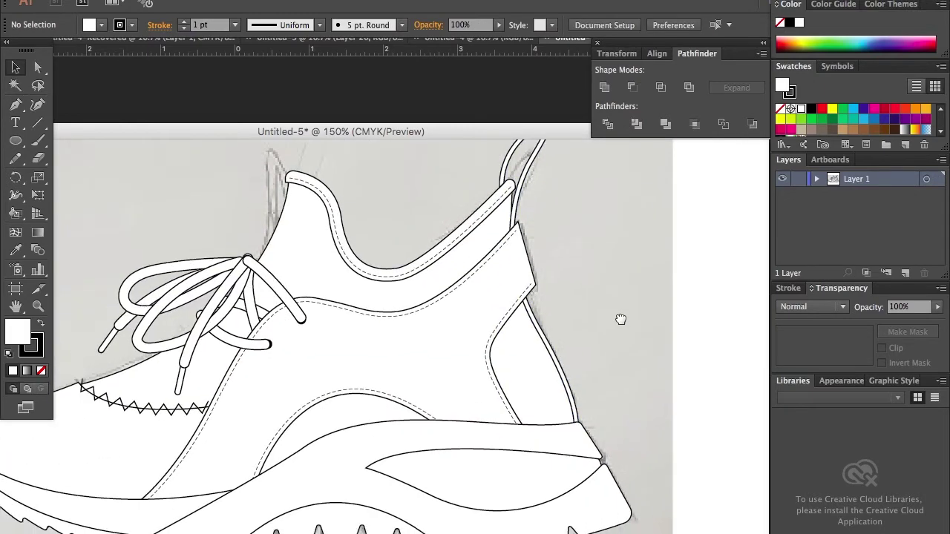
key(ctrl+plus)
key(ctrl+plus)
Pen-draw the front pull-tab loop from the zigzag corner, curving up past the tongue front
key(p)
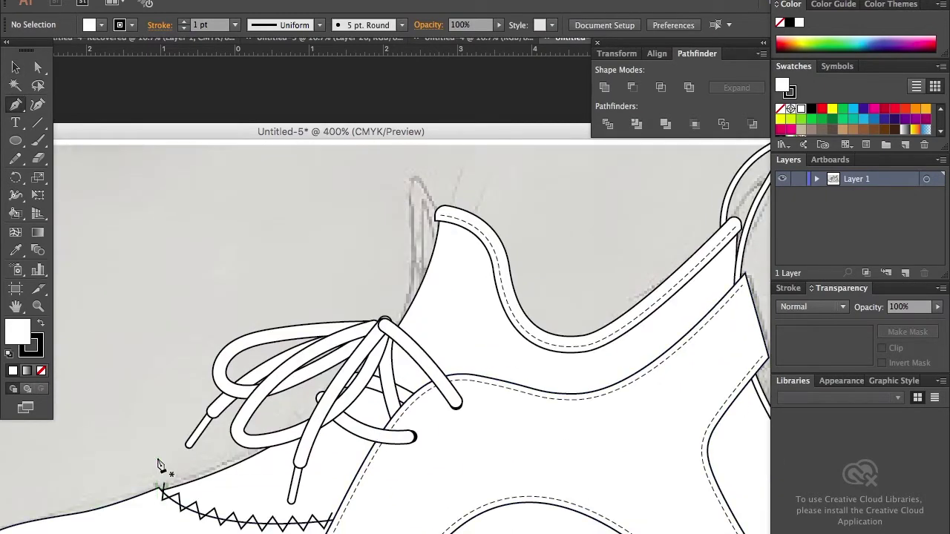
click(162, 486)
key(ctrl+1)
key(ctrl+plus)
drag(473, 353, 544, 234)
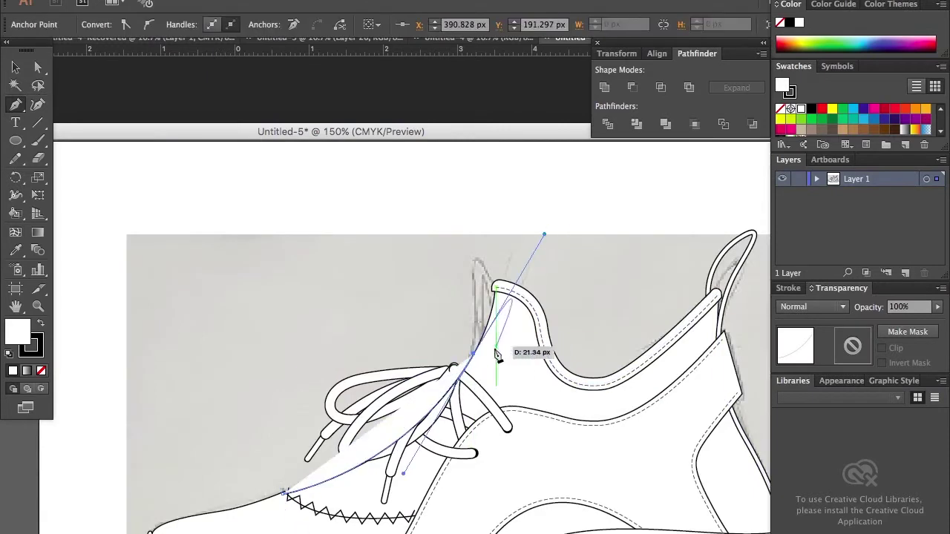
scroll(453, 323, up, 3)
drag(429, 269, 490, 332)
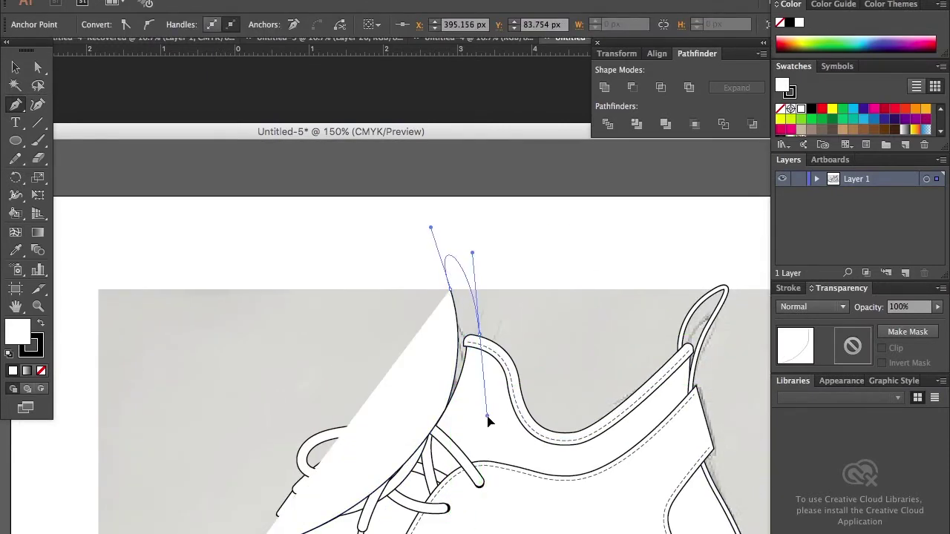
scroll(478, 396, down, 3)
click(247, 492)
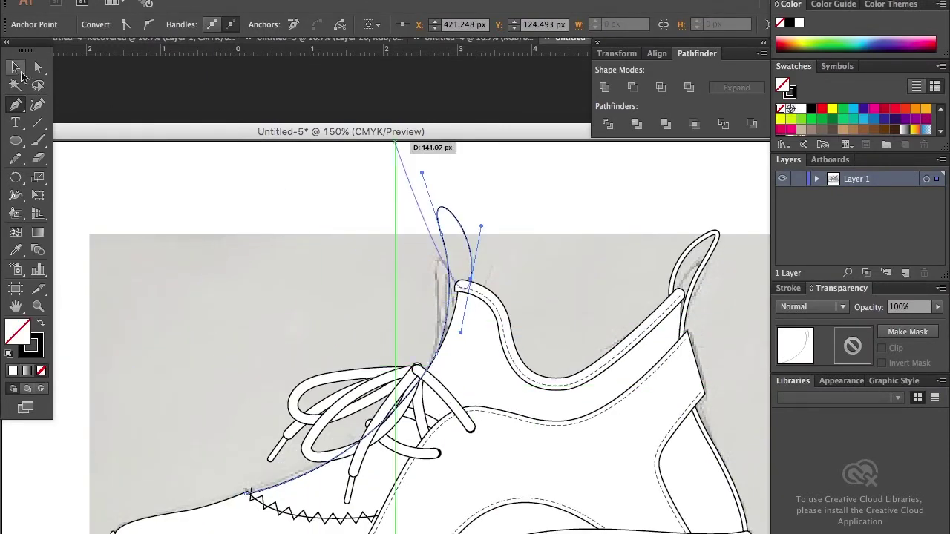
Refine the front loop's curve and outline its stroke into a filled shape
key(v)
key(ctrl+equal)
key(ctrl+equal)
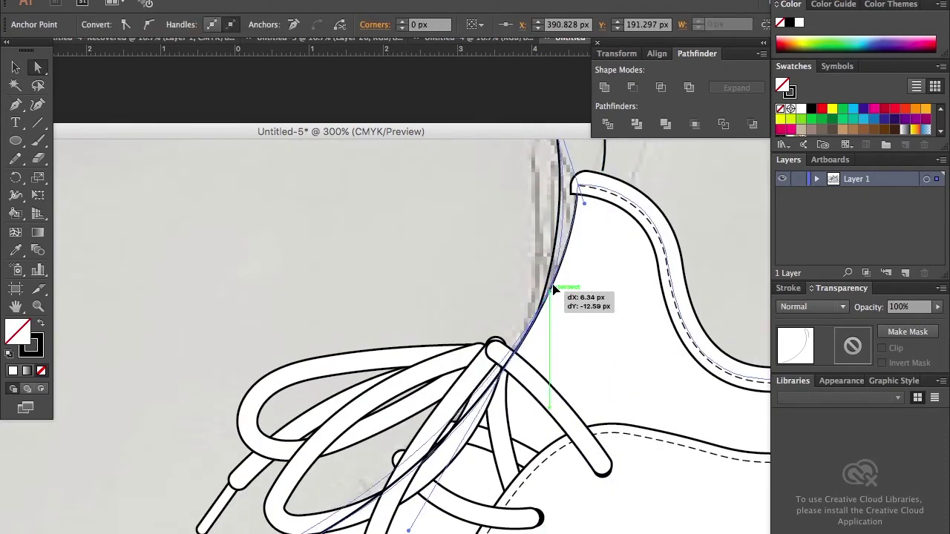
scroll(475, 441, down, 2)
scroll(459, 484, up, 3)
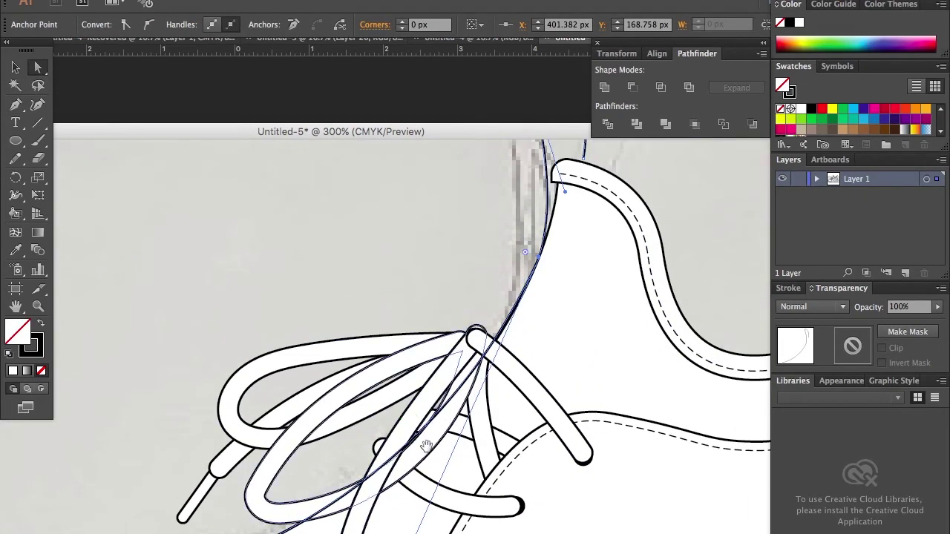
scroll(503, 297, up, 2)
click(547, 287)
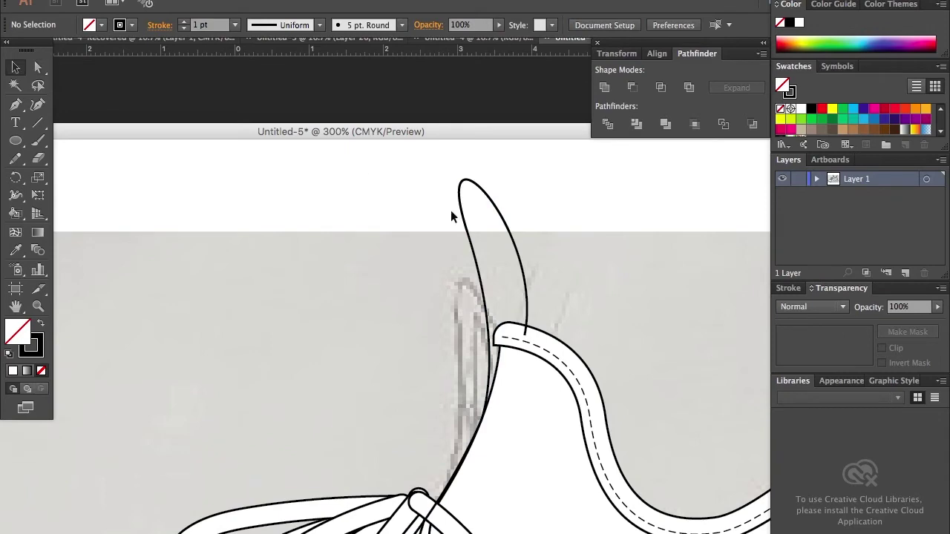
key(ctrl+minus)
right_click(175, 67)
click(378, 63)
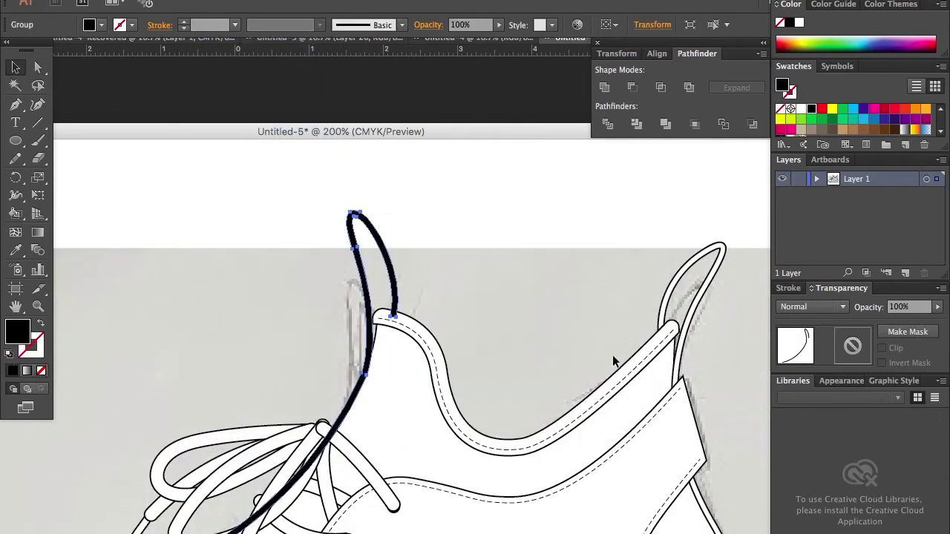
Draw a short crease line across the collar top at the loop's base
key(ctrl+plus)
key(ctrl+plus)
key(ctrl+plus)
click(442, 276)
drag(407, 305, 393, 273)
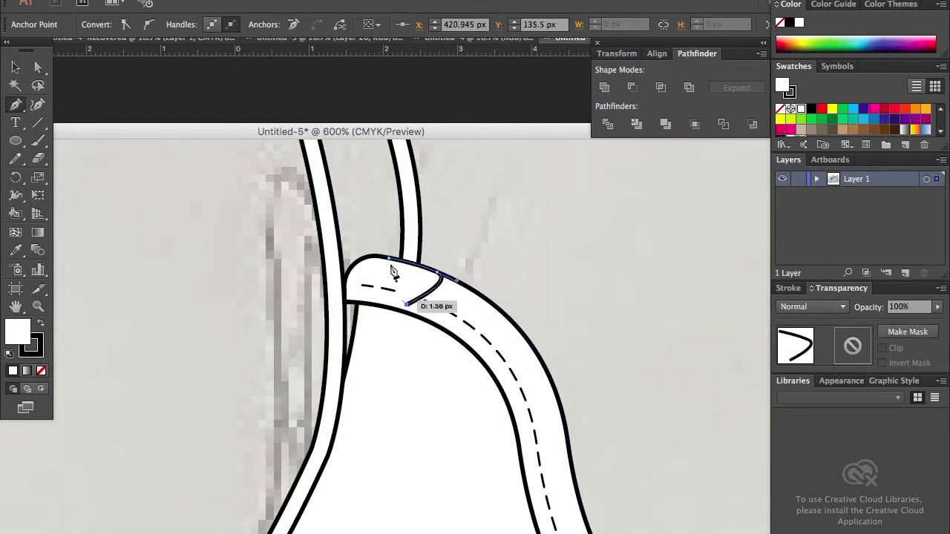
click(530, 214)
Move the pencil sketch off to the right of the drawing
key(ctrl+minus)
key(ctrl+minus)
key(ctrl+minus)
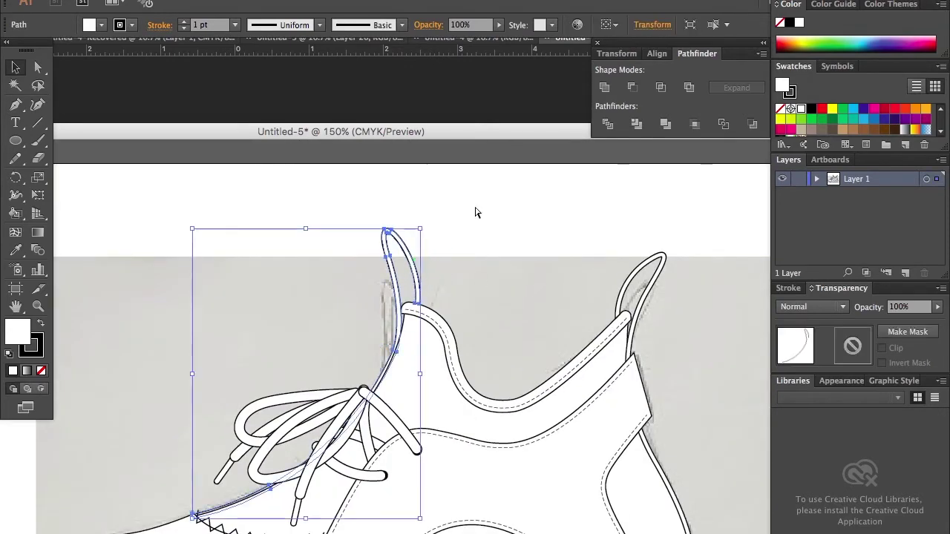
key(ctrl+minus)
mouse_move(281, 218)
mouse_down()
mouse_move(192, 194)
mouse_move(598, 186)
mouse_up()
key(ctrl+minus)
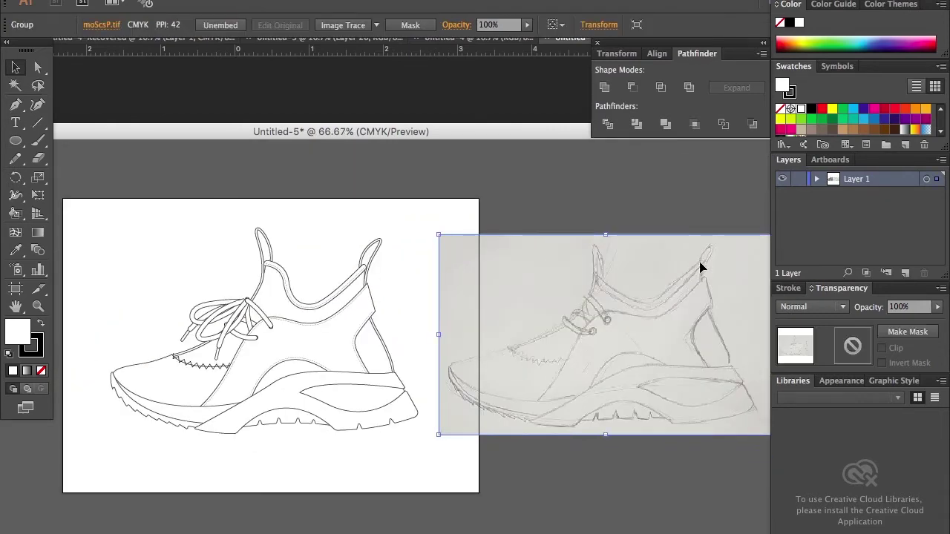
Delete the pencil sketch, maximize the document window, and fit the finished sneaker in view
key(Delete)
key(ctrl+plus)
double_click(451, 132)
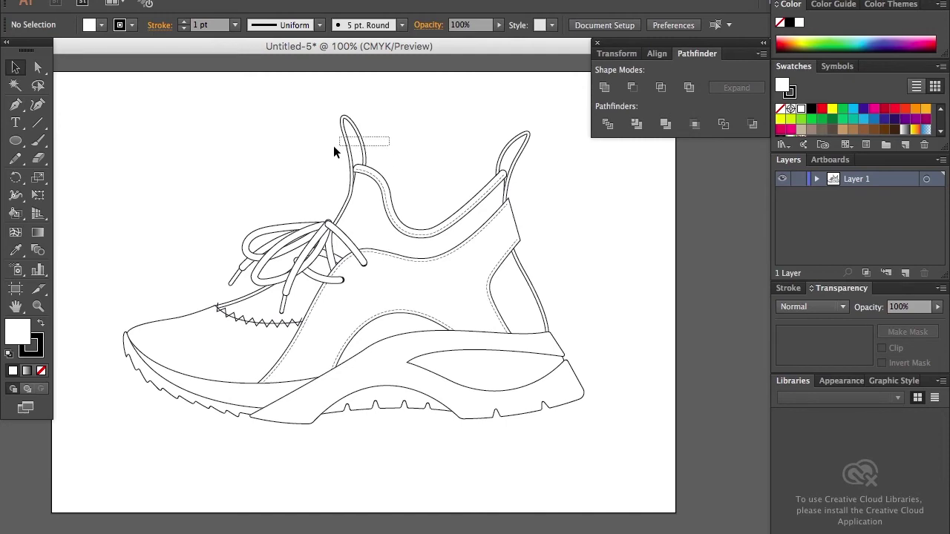
key(ctrl+minus)
drag(216, 230, 528, 418)
click(222, 263)
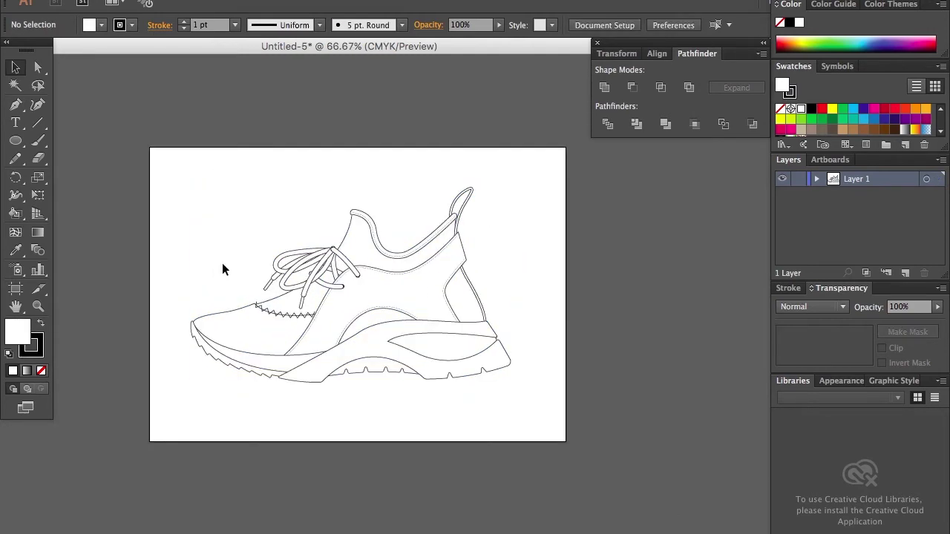
key(ctrl+plus)
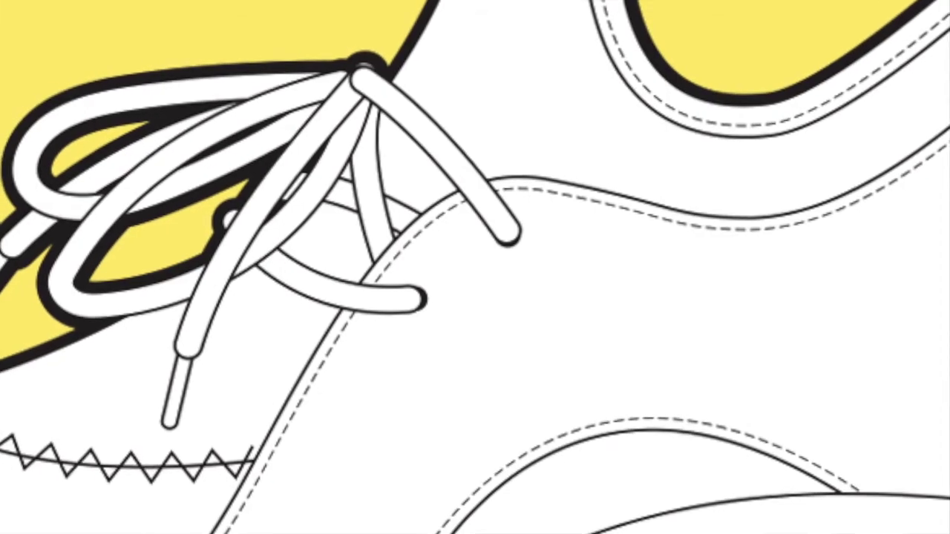